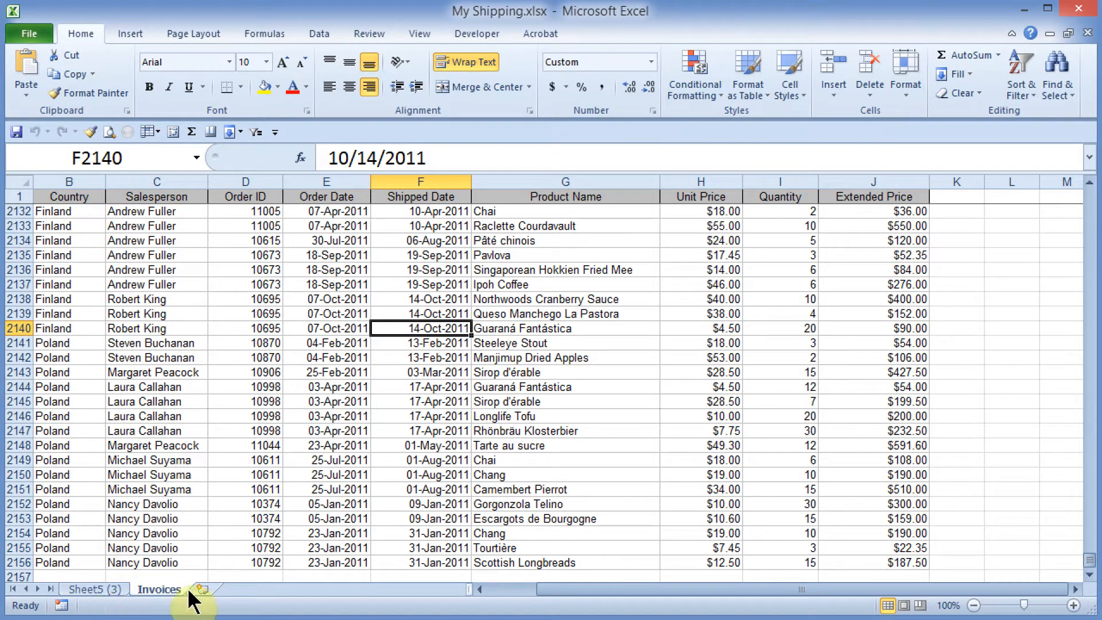
Step: Create a PivotTable with PivotChart on a new worksheet from the Invoices data range A1:J2156
click(425, 372)
click(436, 343)
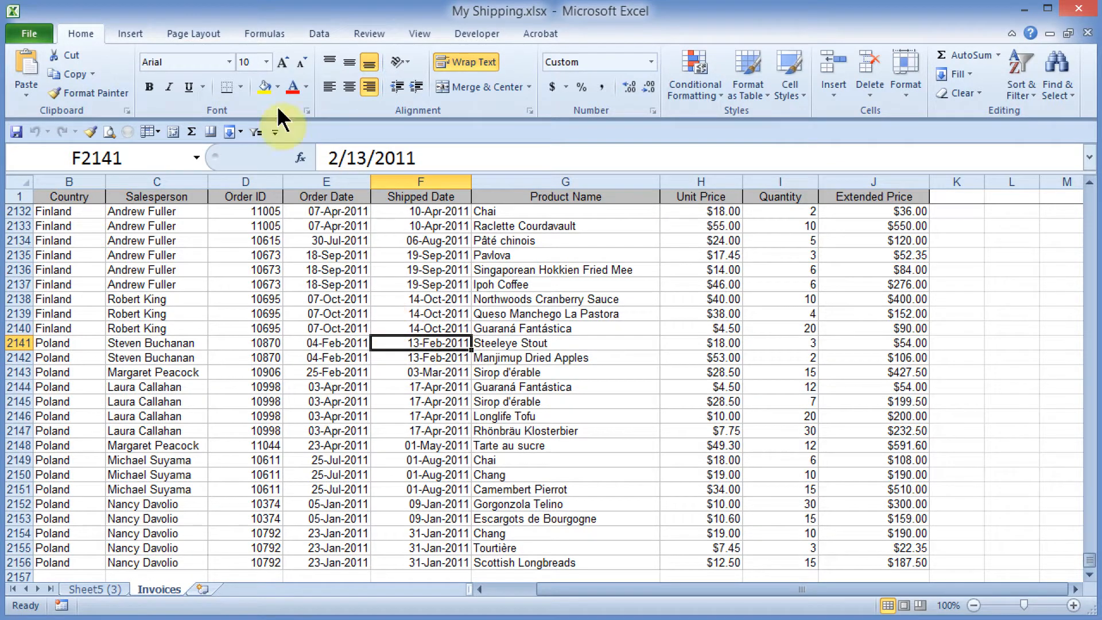
click(132, 34)
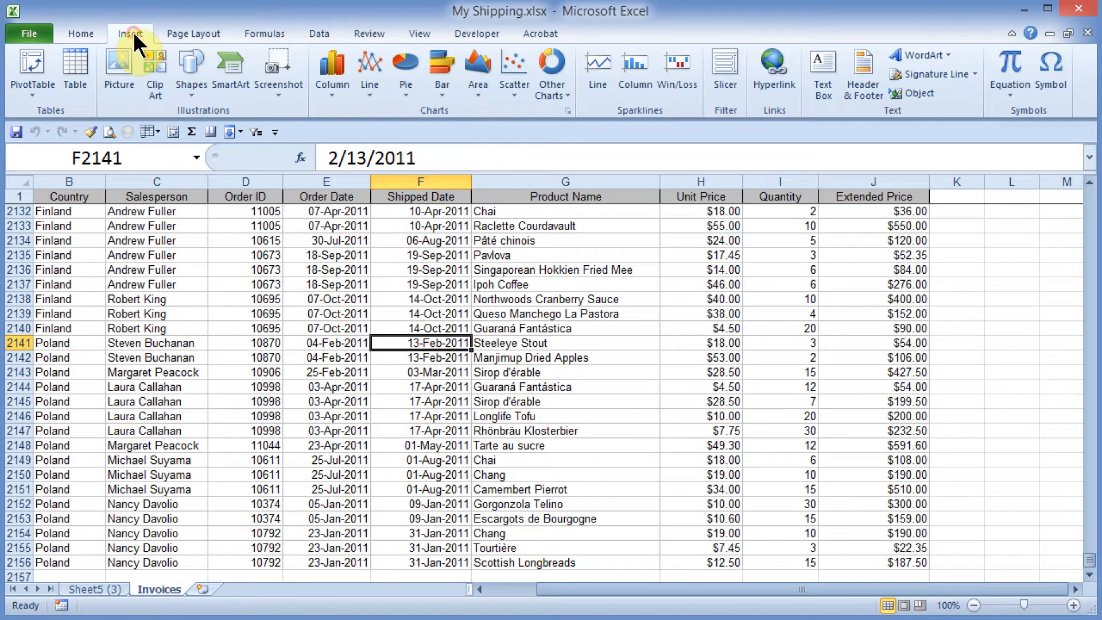
click(34, 99)
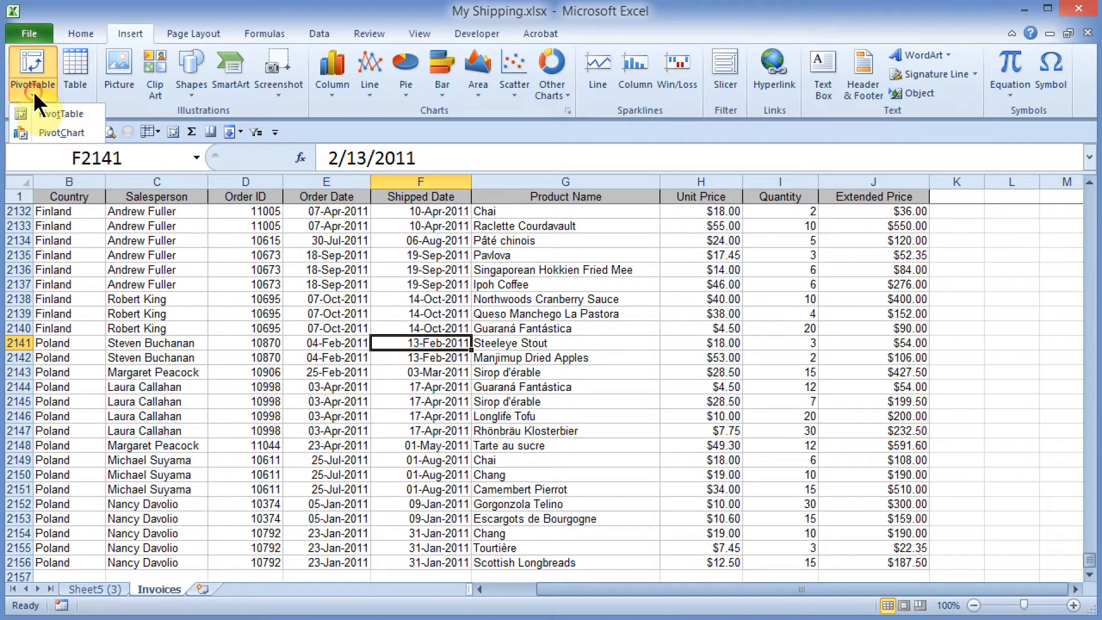
click(50, 133)
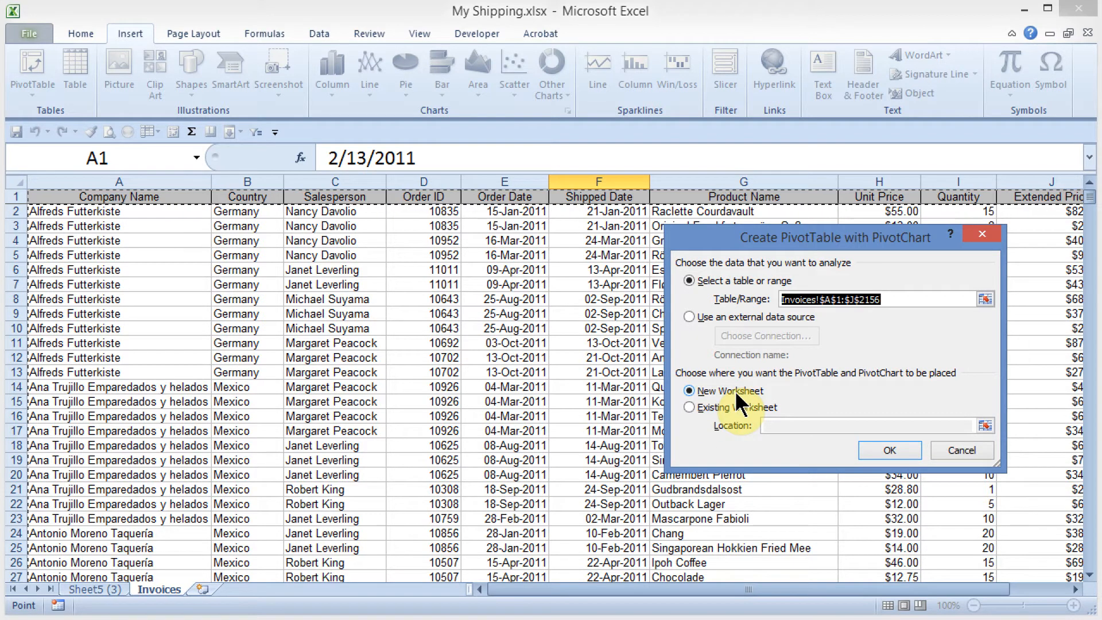
click(881, 453)
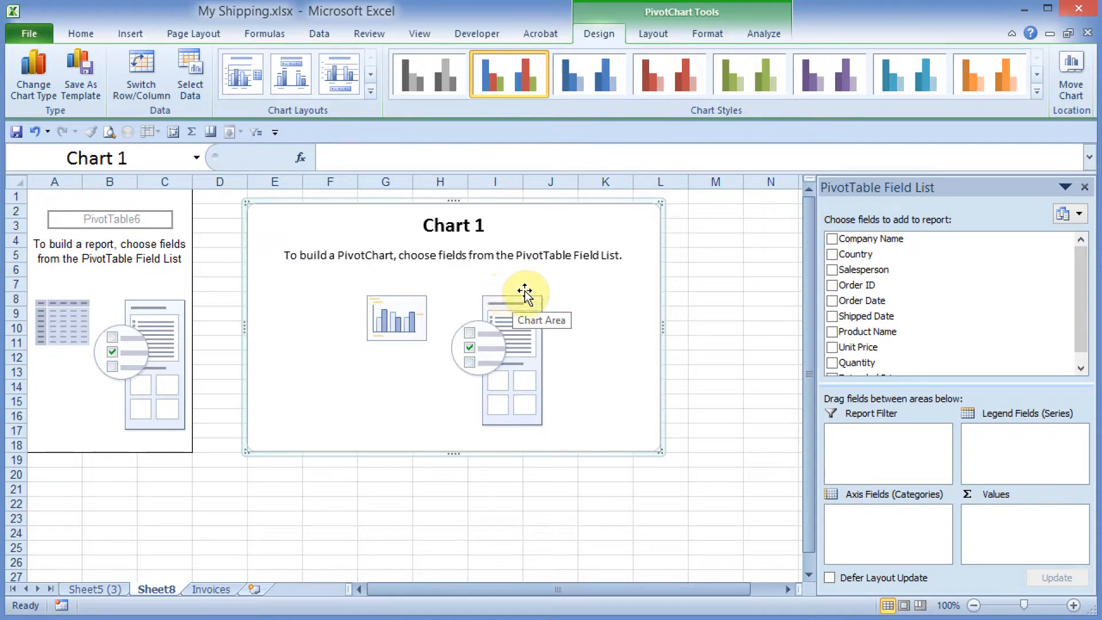
Step: Add the Salesperson, Company Name, Shipped Date and Quantity fields to the PivotChart and move the chart closer to the table
click(832, 271)
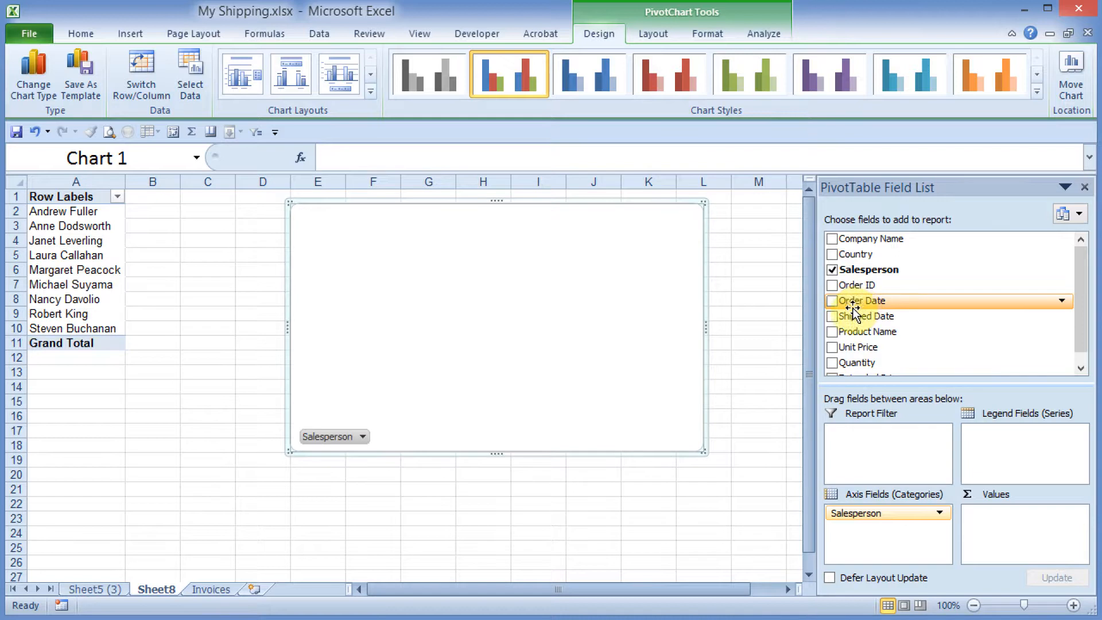
click(833, 239)
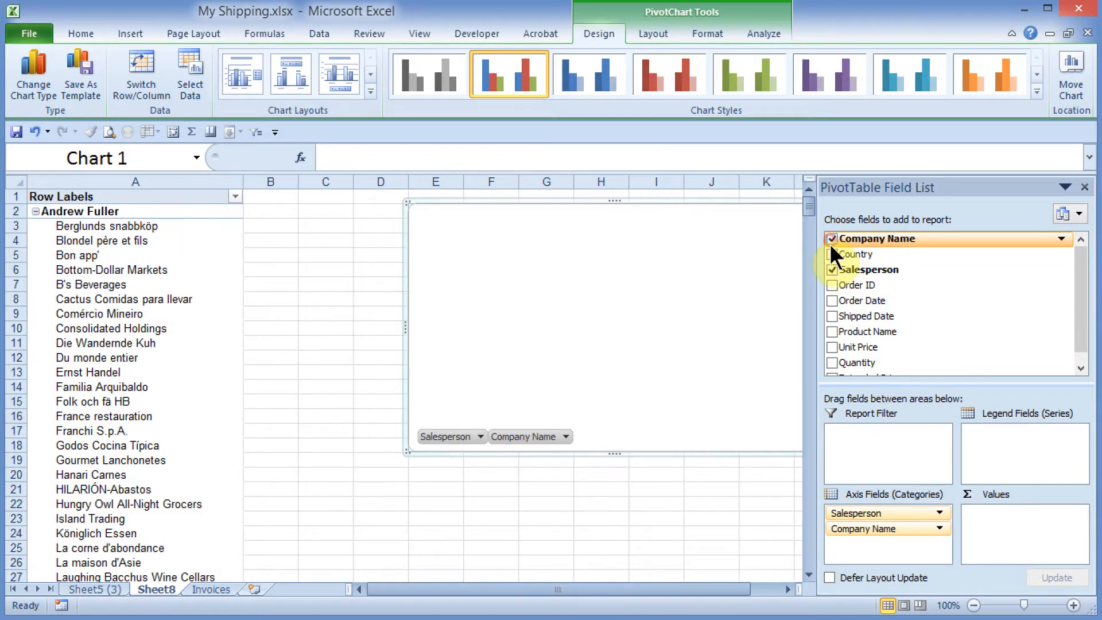
click(833, 316)
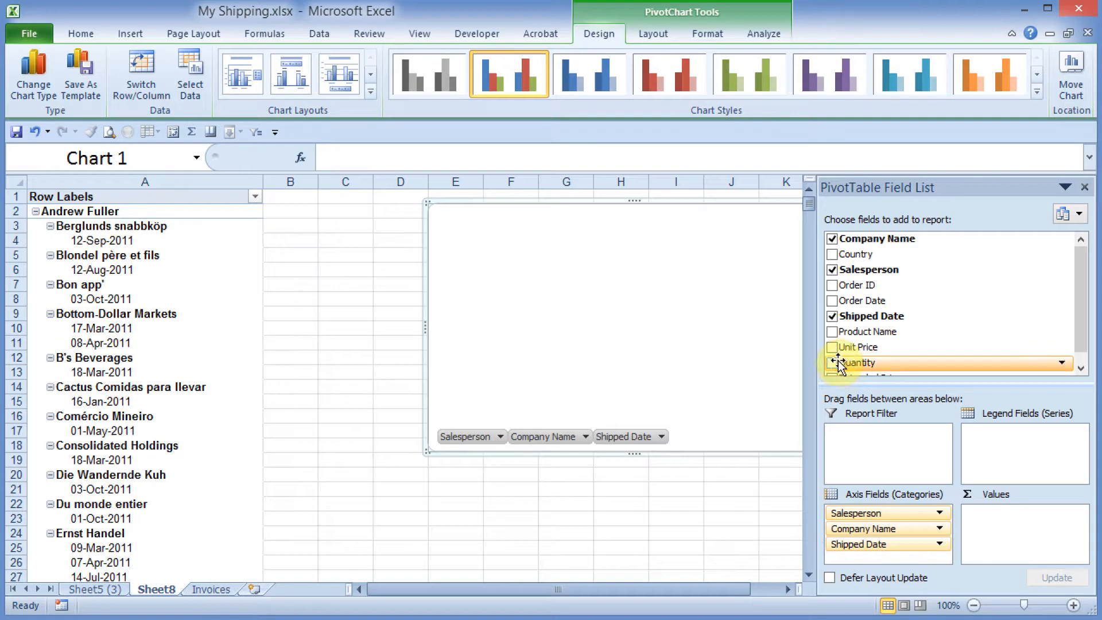
click(832, 363)
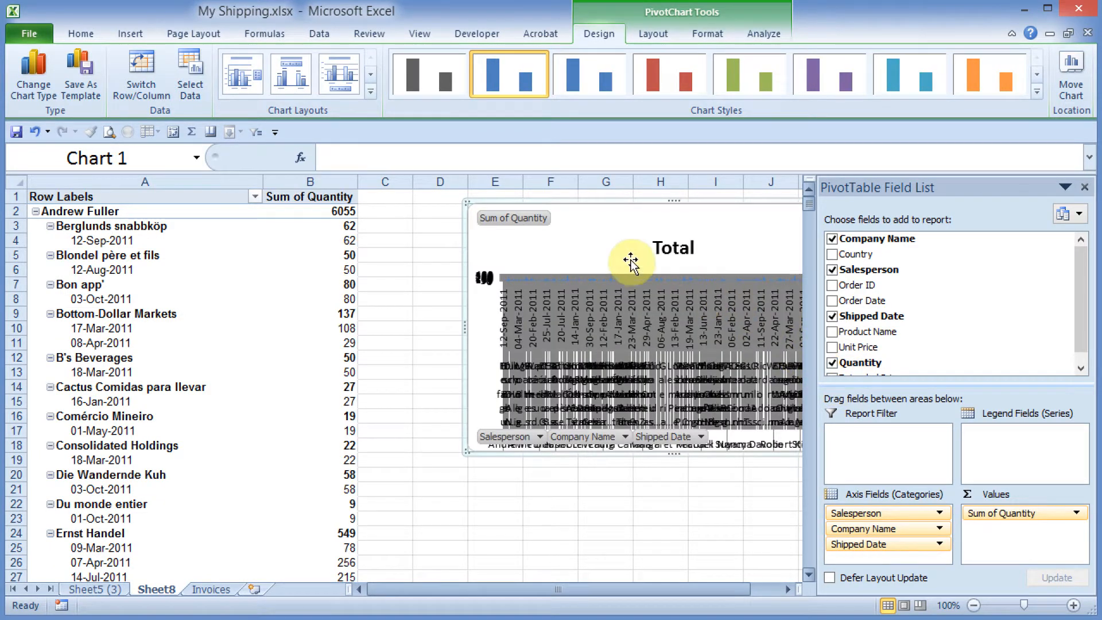
drag(627, 246, 573, 249)
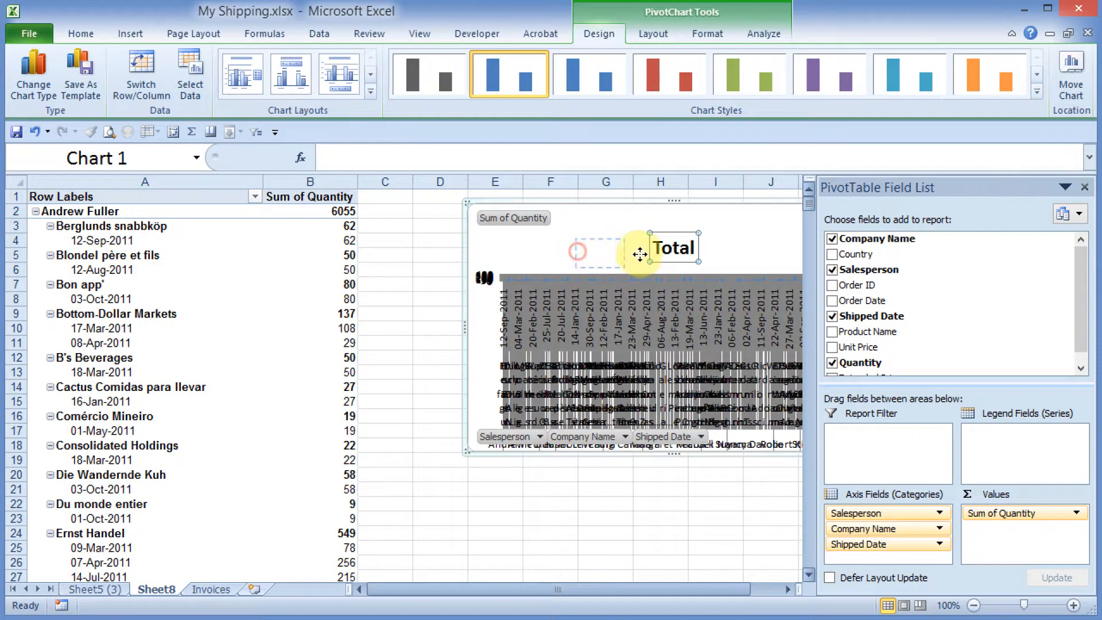
drag(702, 241, 618, 260)
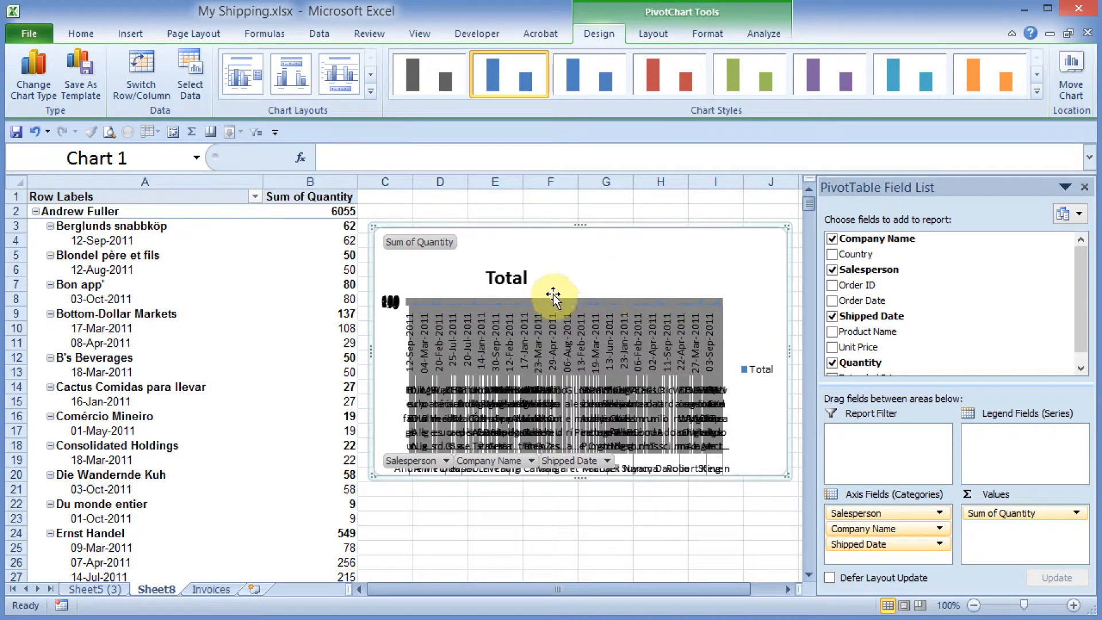
Step: Delete the Sheet8 worksheet that holds the overcrowded PivotChart
right_click(158, 593)
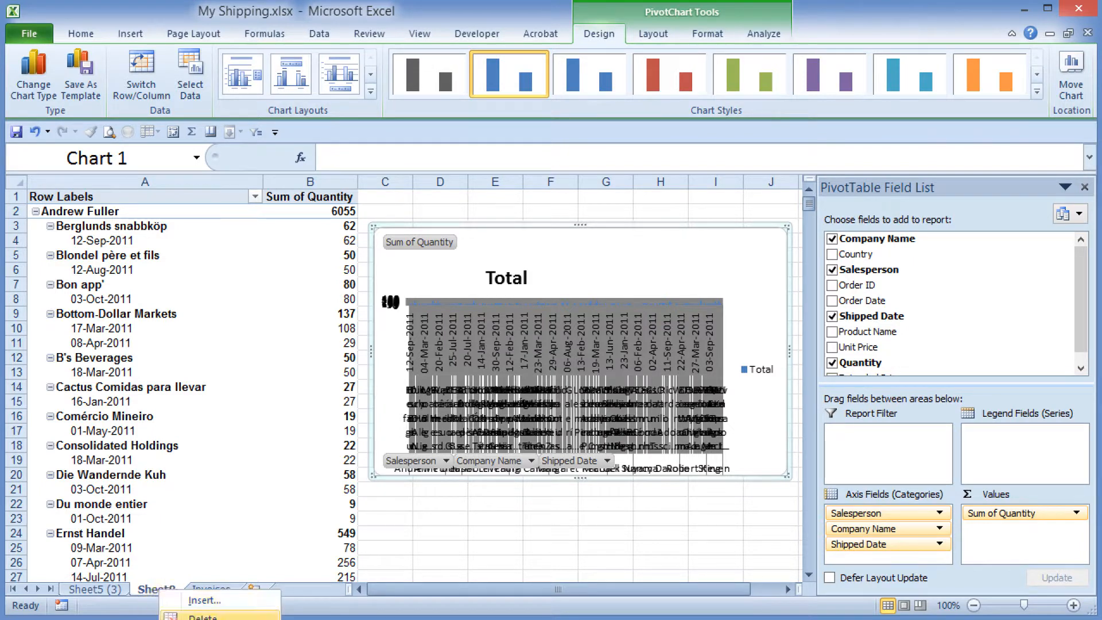
click(198, 616)
click(699, 402)
Step: Create a PivotTable on a new worksheet from the Invoices data, with Salesperson as row labels and Quantity summed as values
click(516, 329)
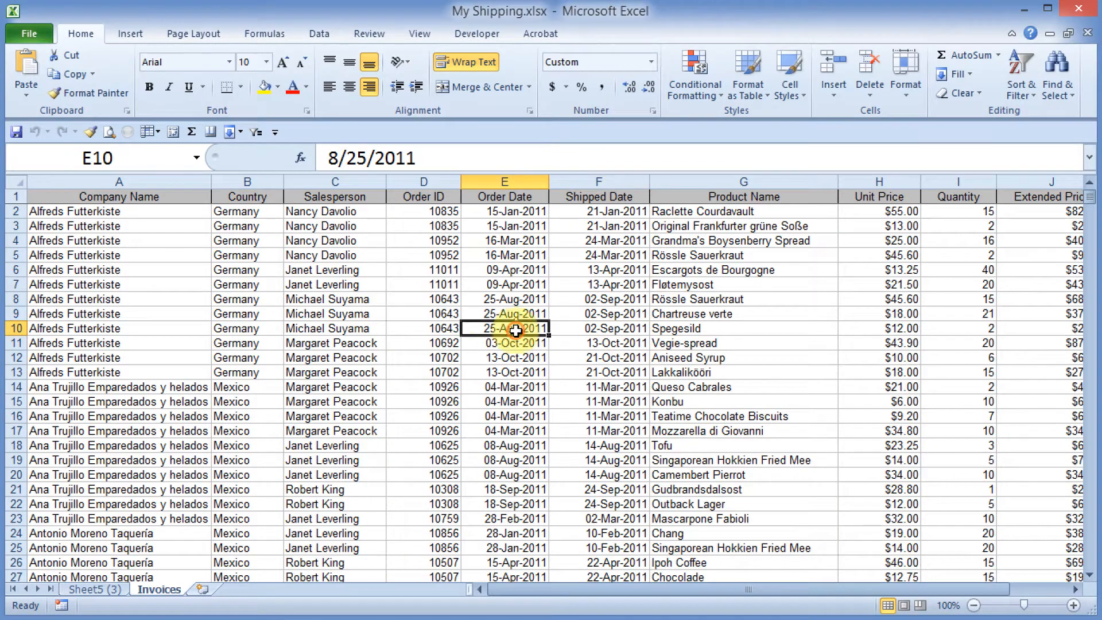
click(477, 373)
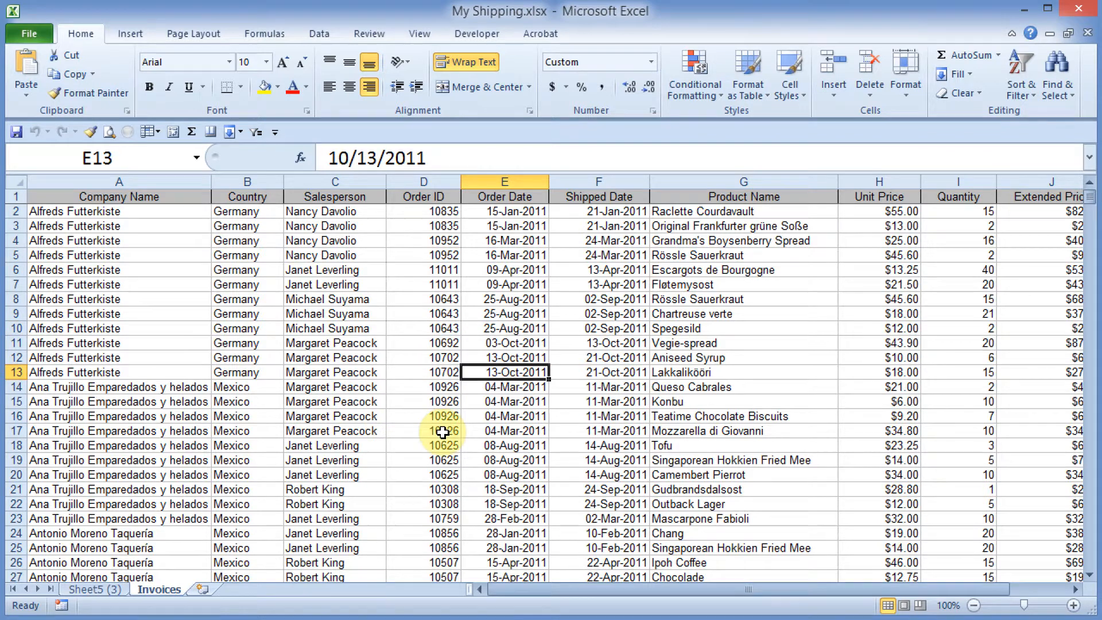
click(417, 387)
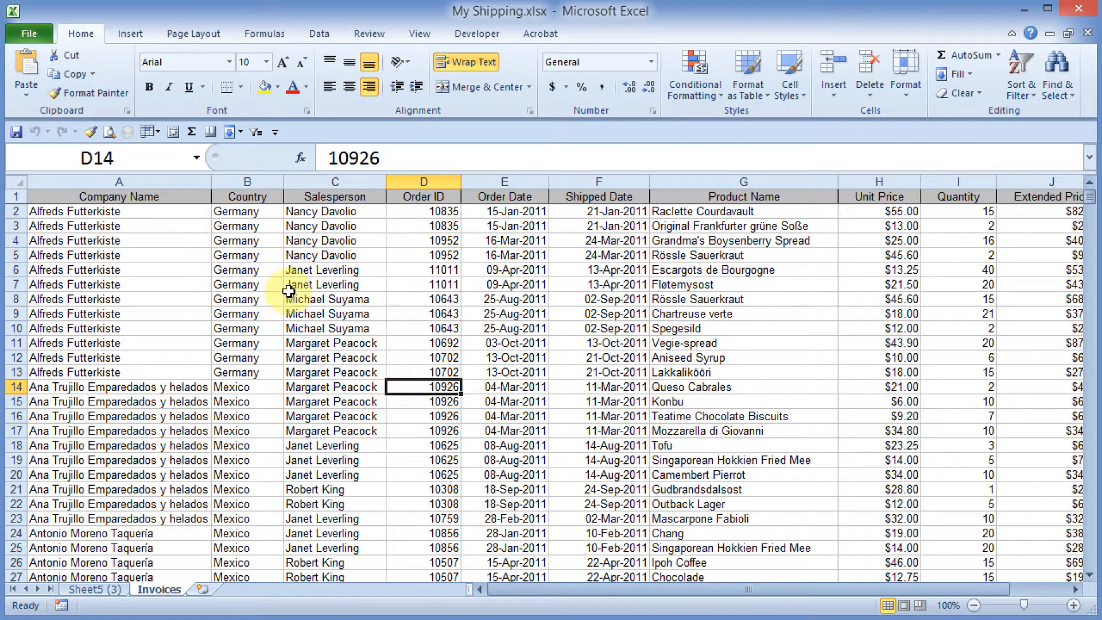
click(129, 33)
click(31, 67)
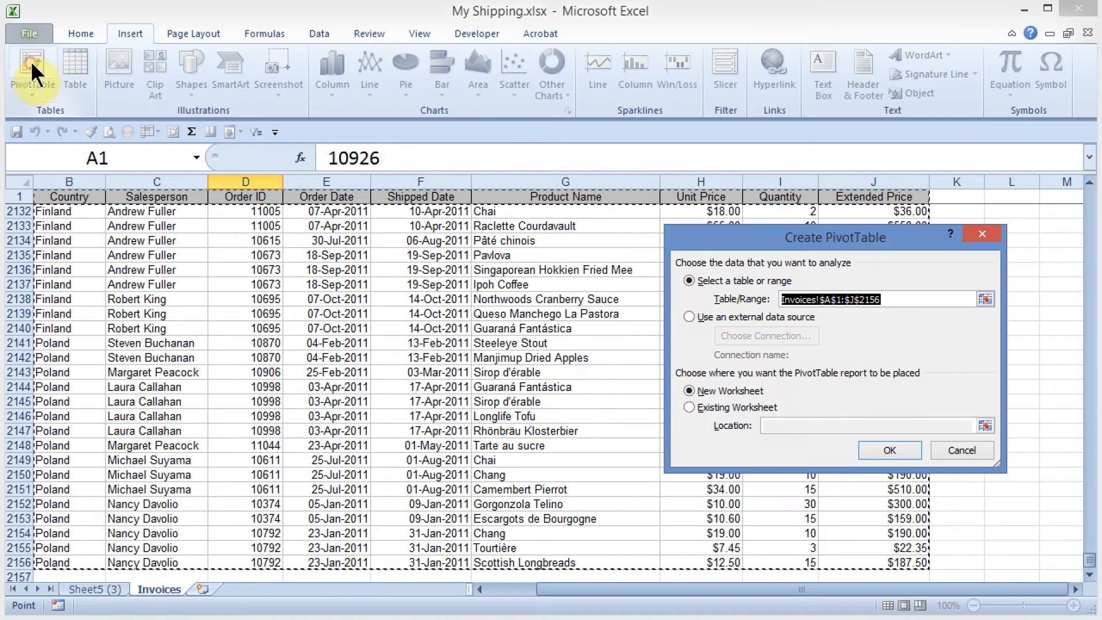
click(890, 450)
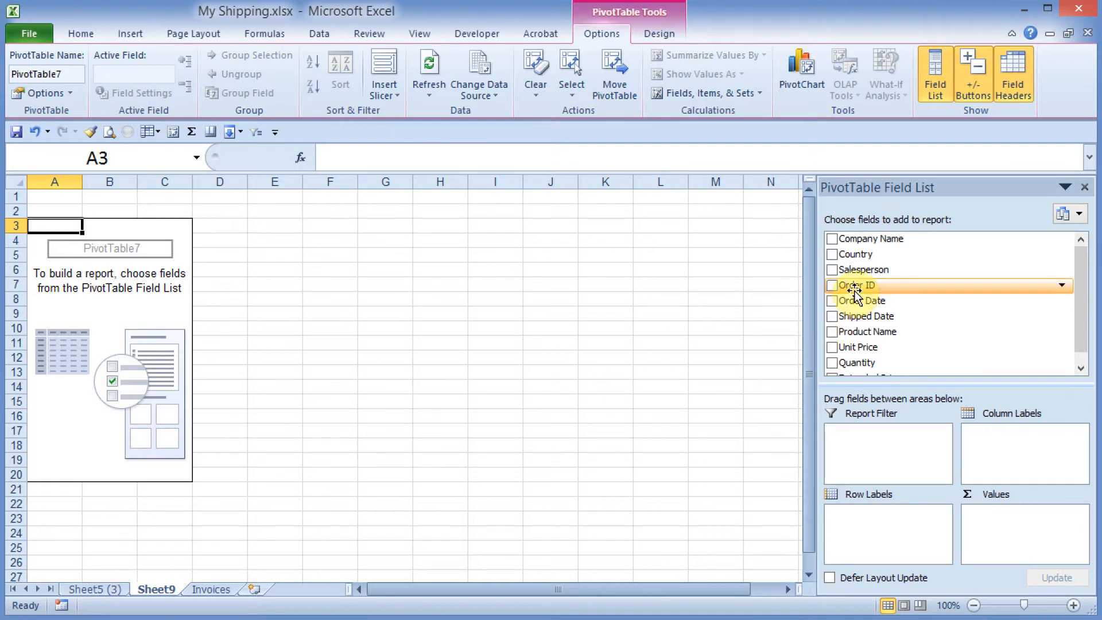
click(832, 270)
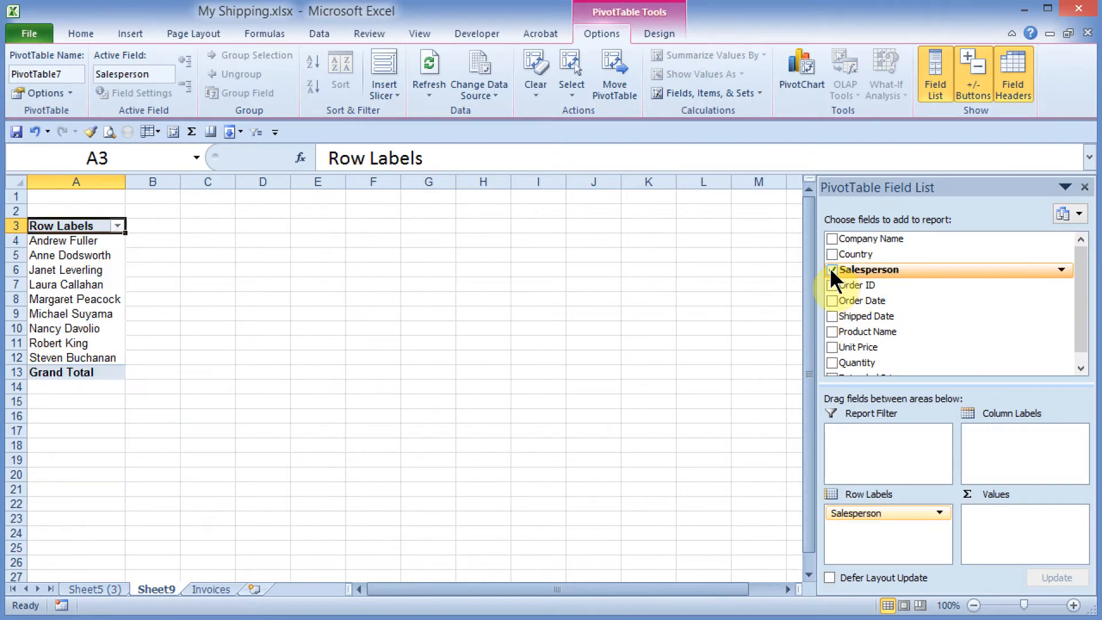
click(832, 362)
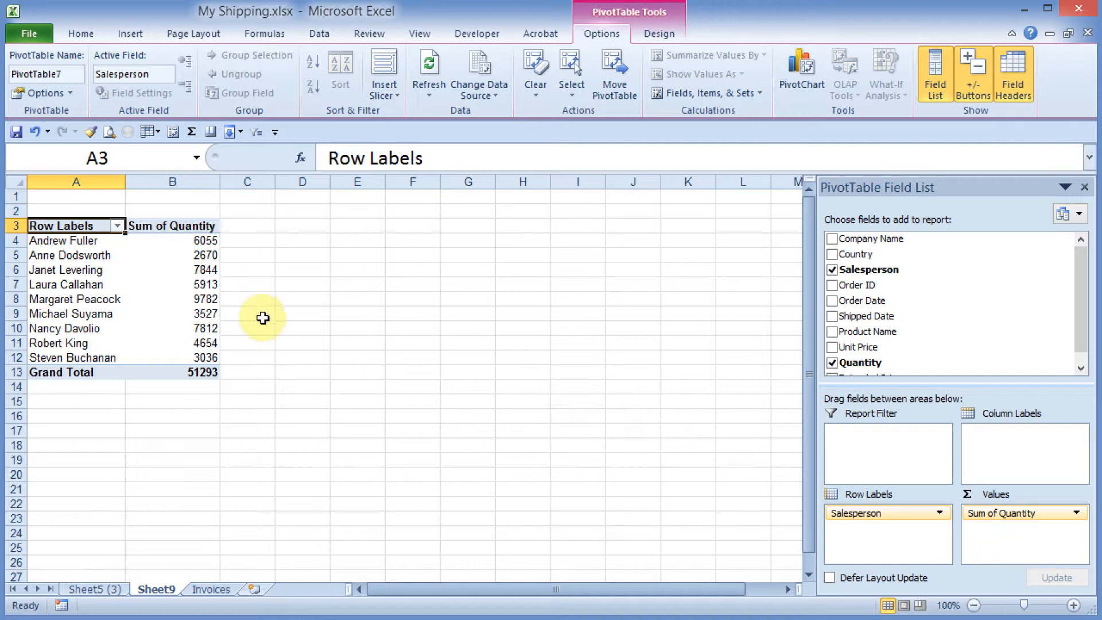
Step: Insert a 2-D clustered column chart from the salesperson quantities in A4:B12 and place it beside the PivotTable
click(96, 240)
drag(96, 240, 188, 353)
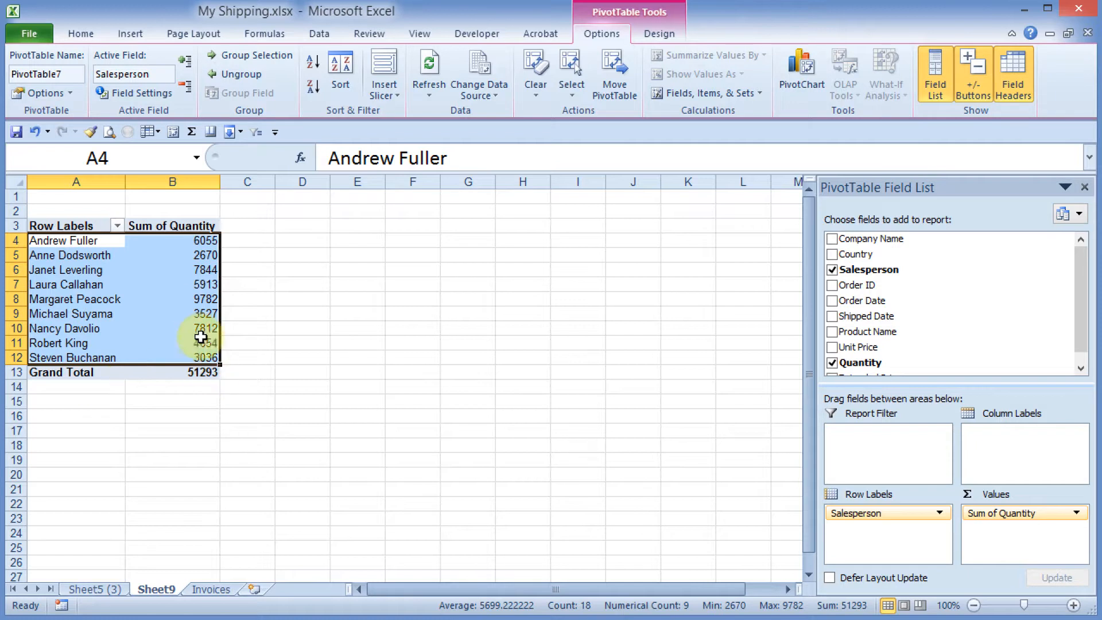
click(129, 34)
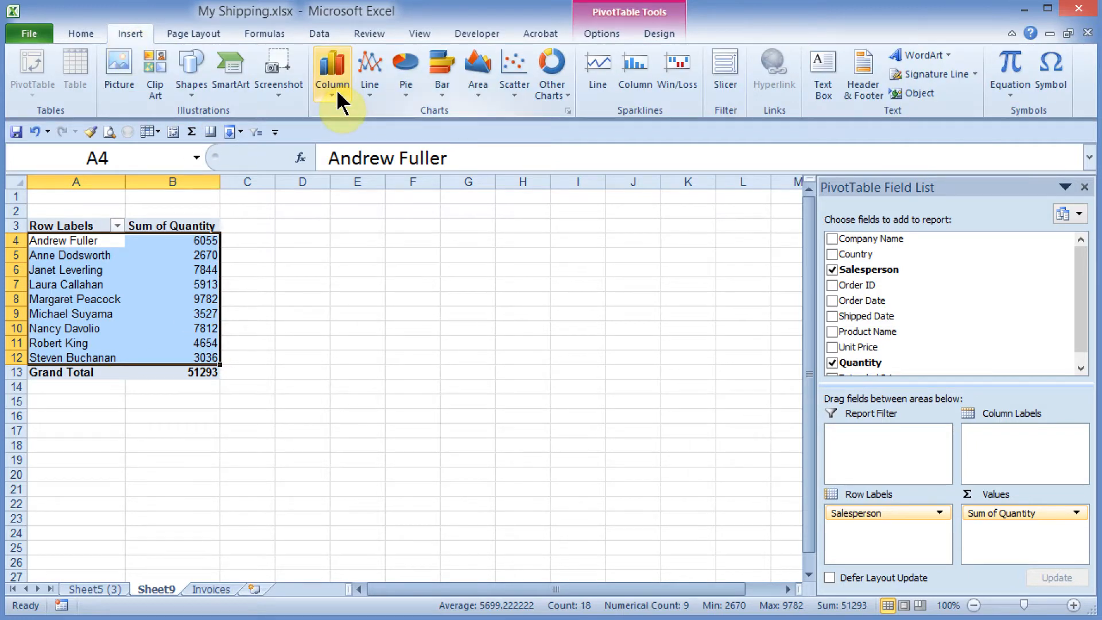
click(338, 94)
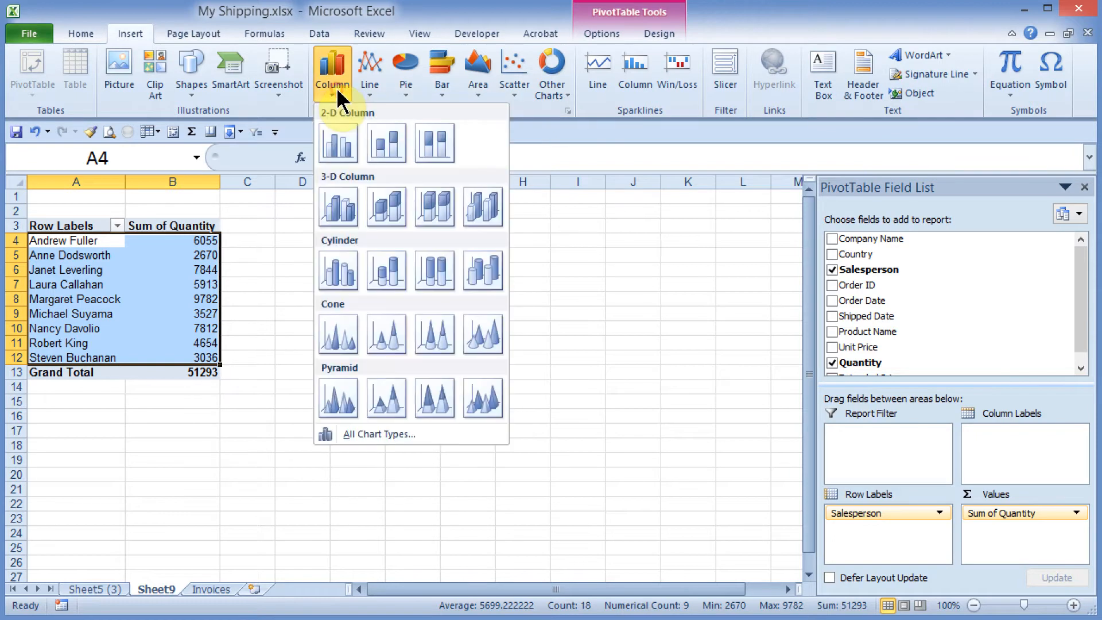
click(340, 145)
drag(370, 298, 453, 264)
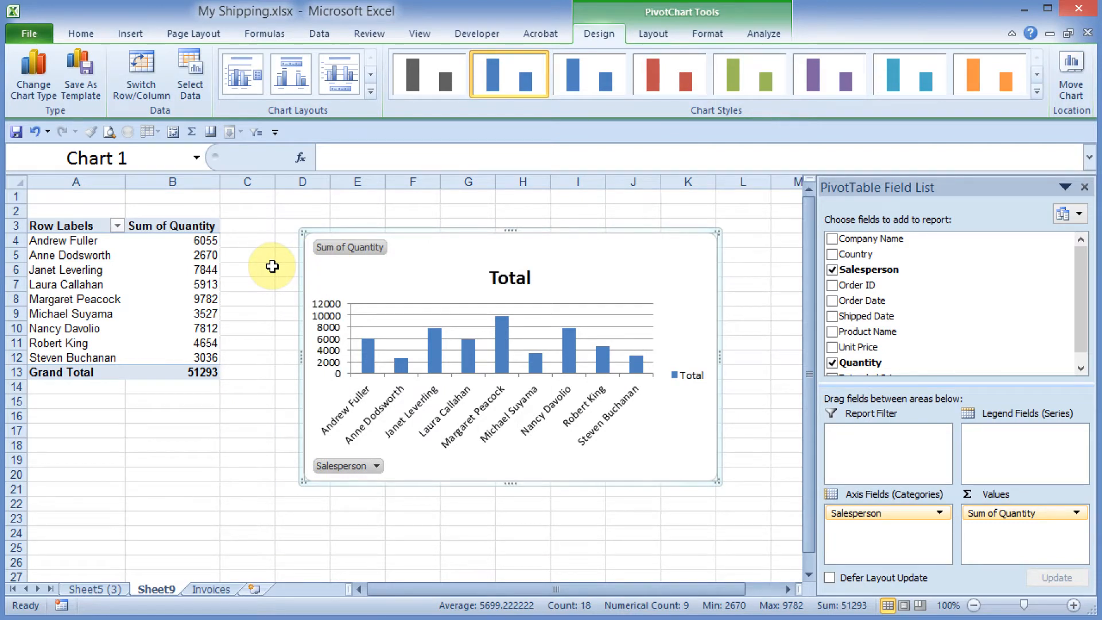
Step: Change the chart title to "Total Sales by Salesperson"
click(508, 276)
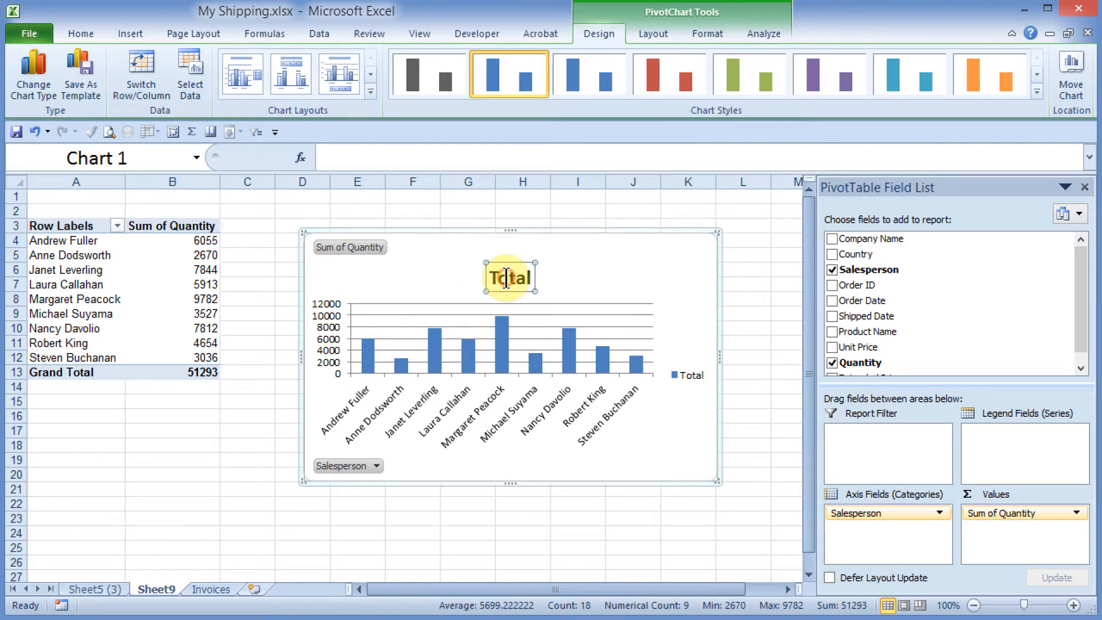
click(431, 158)
text(Salesperson Performance)
key(Return)
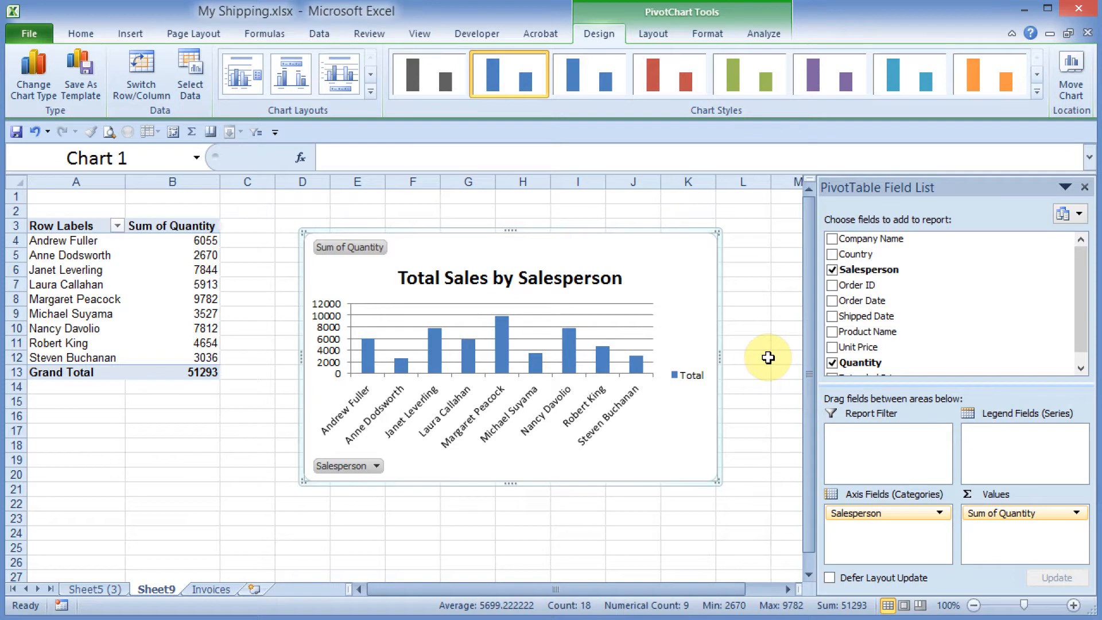
Step: Add Country and Product Name as report filters and filter the chart to Germany and Aniseed Syrup
drag(854, 254, 875, 418)
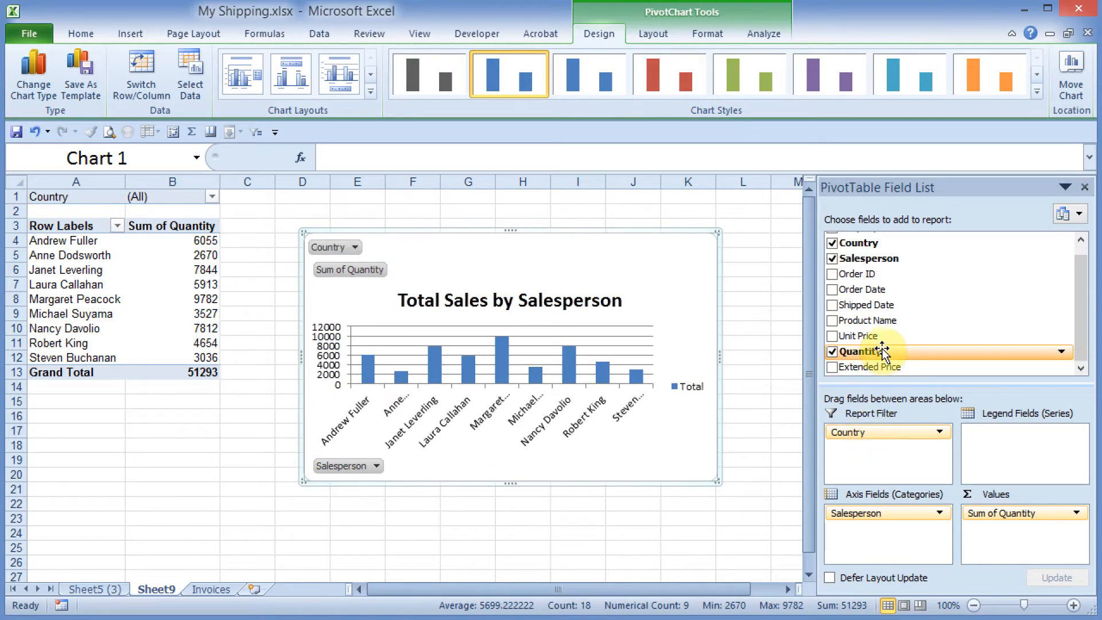
drag(867, 321, 868, 464)
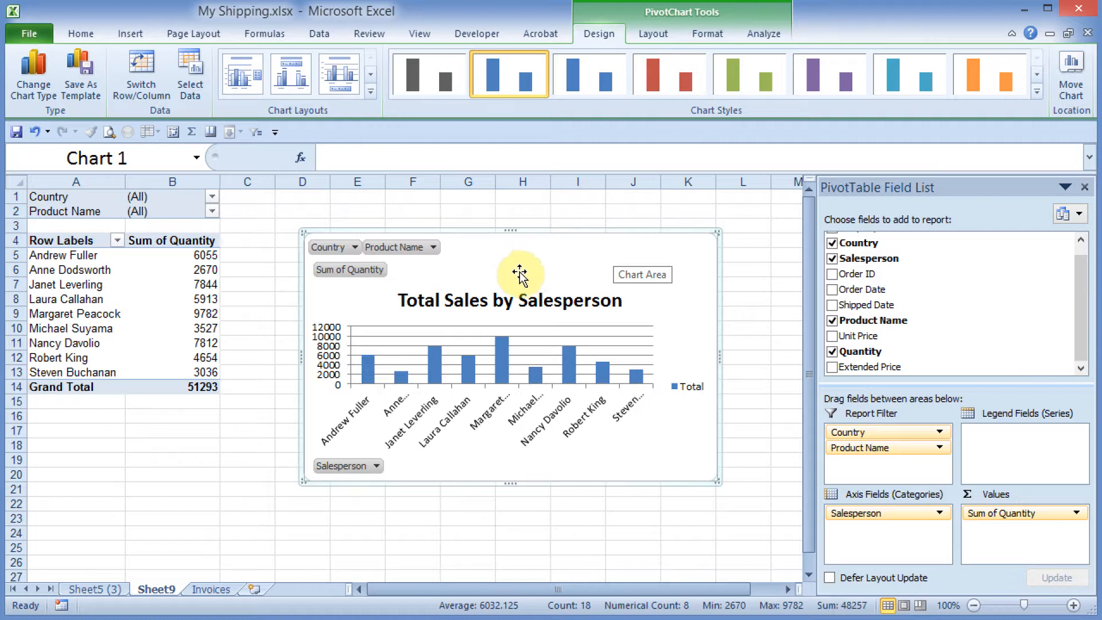
click(355, 248)
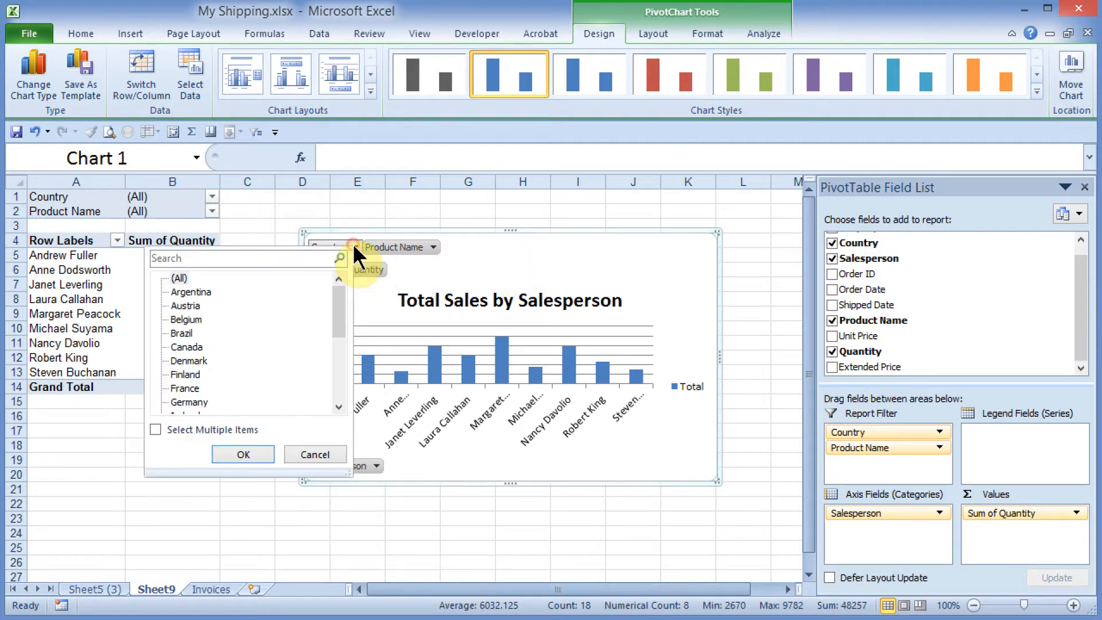
click(189, 402)
click(244, 455)
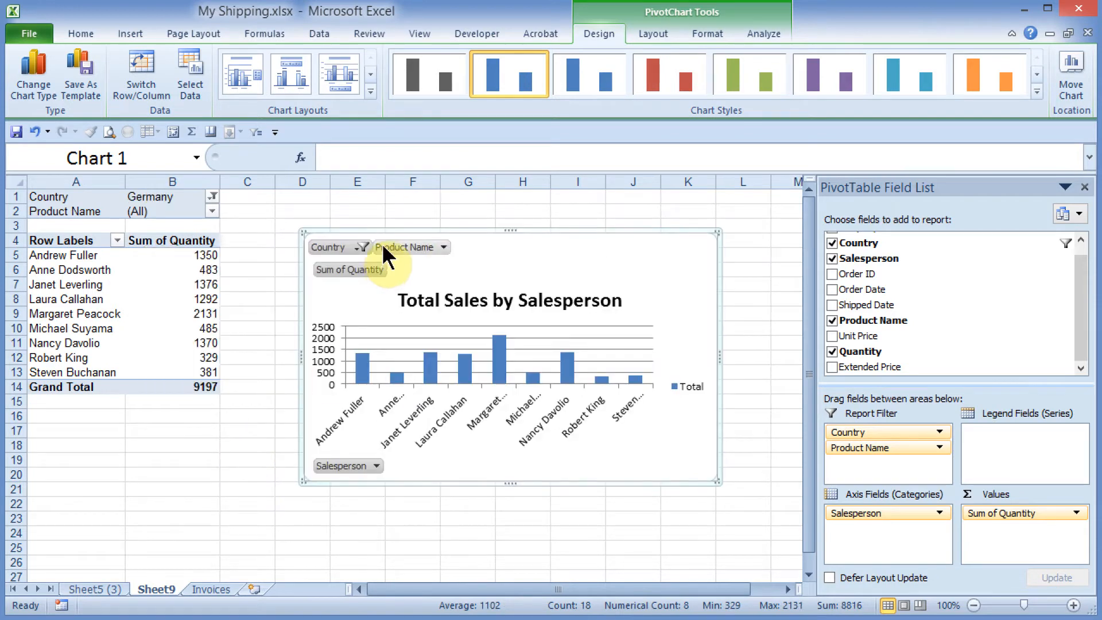
click(444, 247)
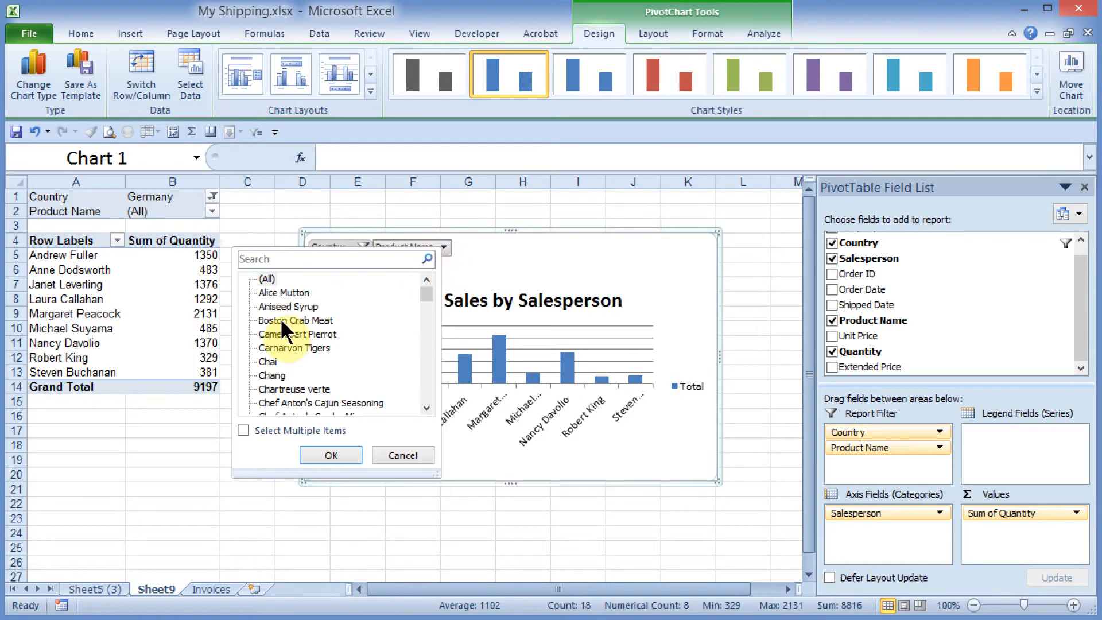
click(329, 457)
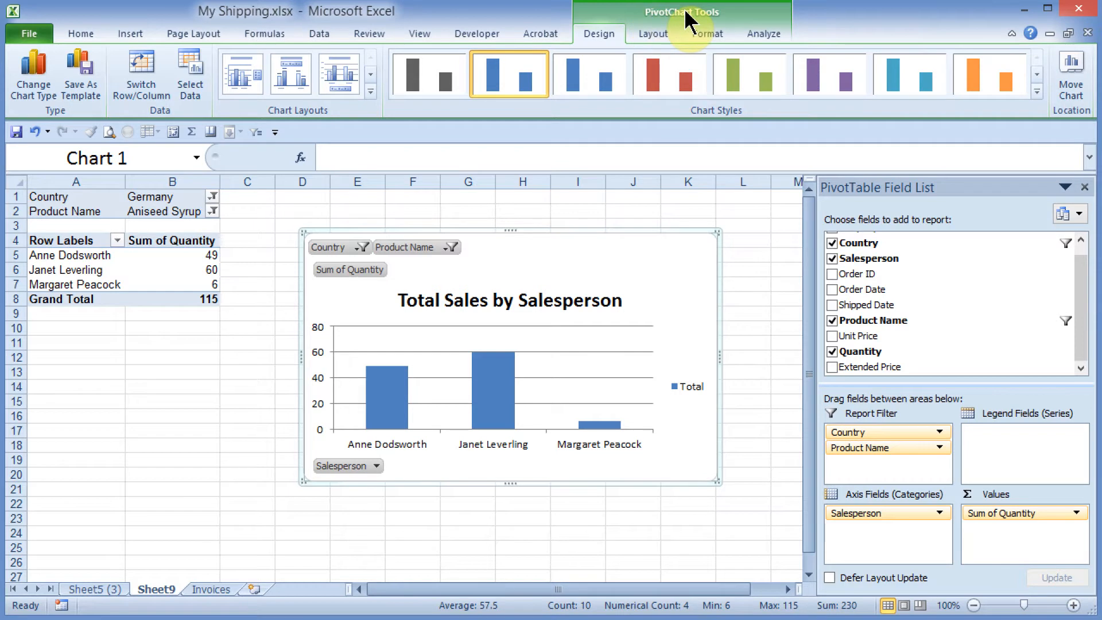
Step: Hide all field buttons on the PivotChart
click(647, 32)
click(704, 33)
click(761, 34)
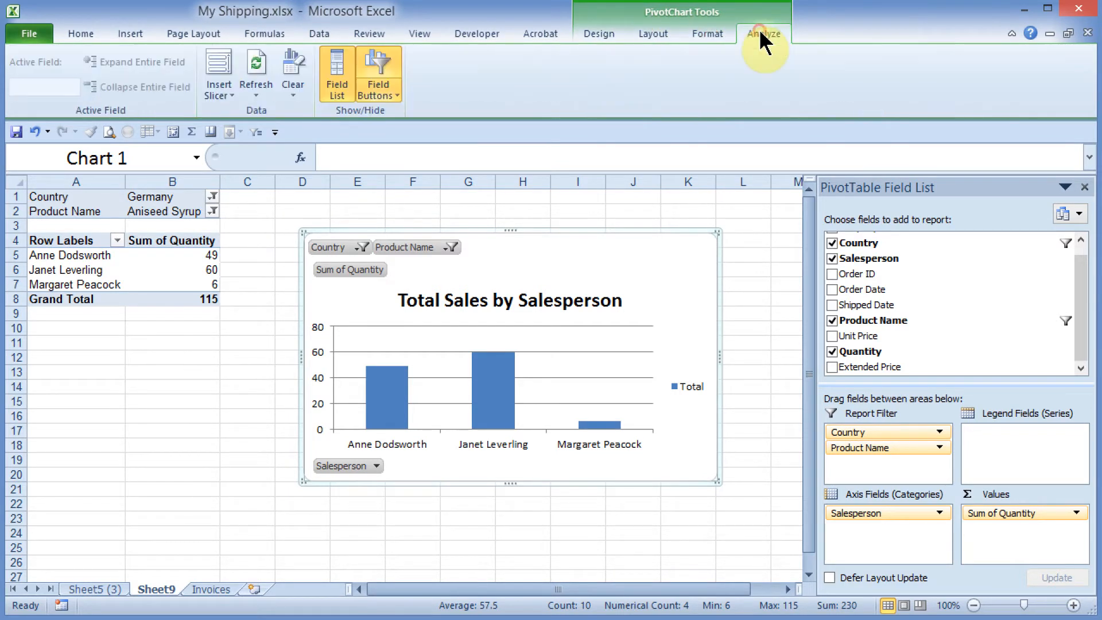
click(381, 93)
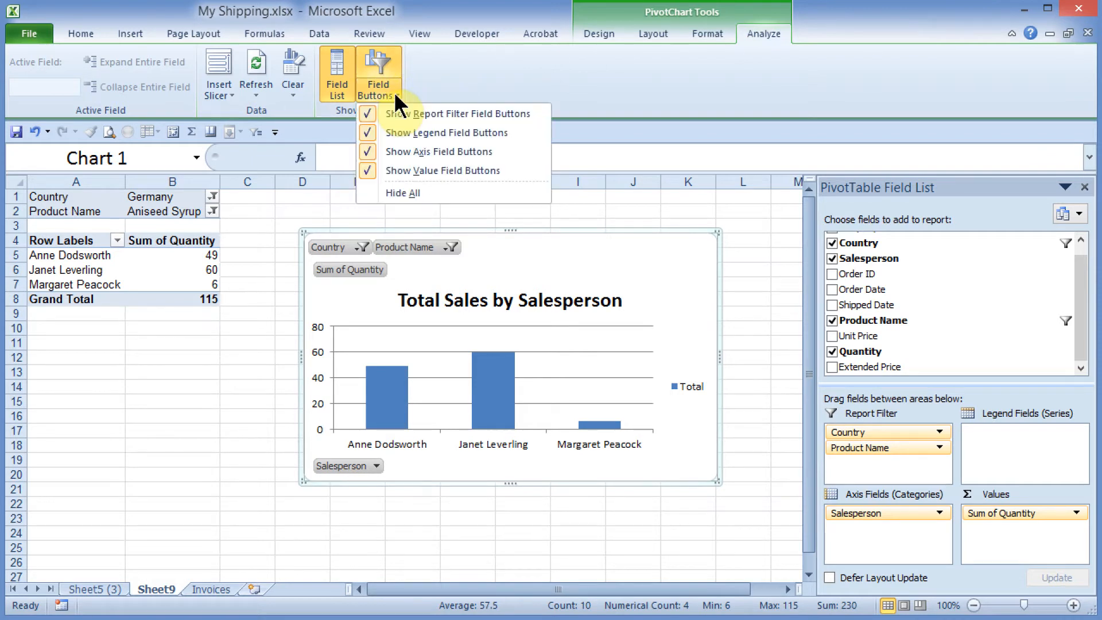
click(402, 192)
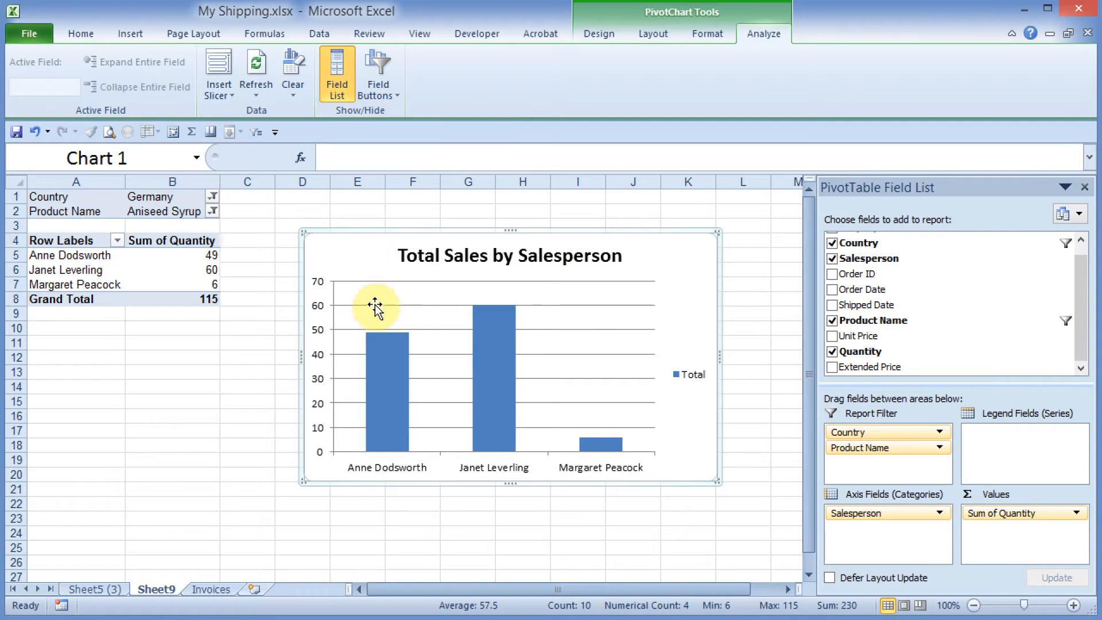
Step: Turn off the Hide All setting for field buttons so the PivotChart displays its filter, axis and value buttons again
click(381, 92)
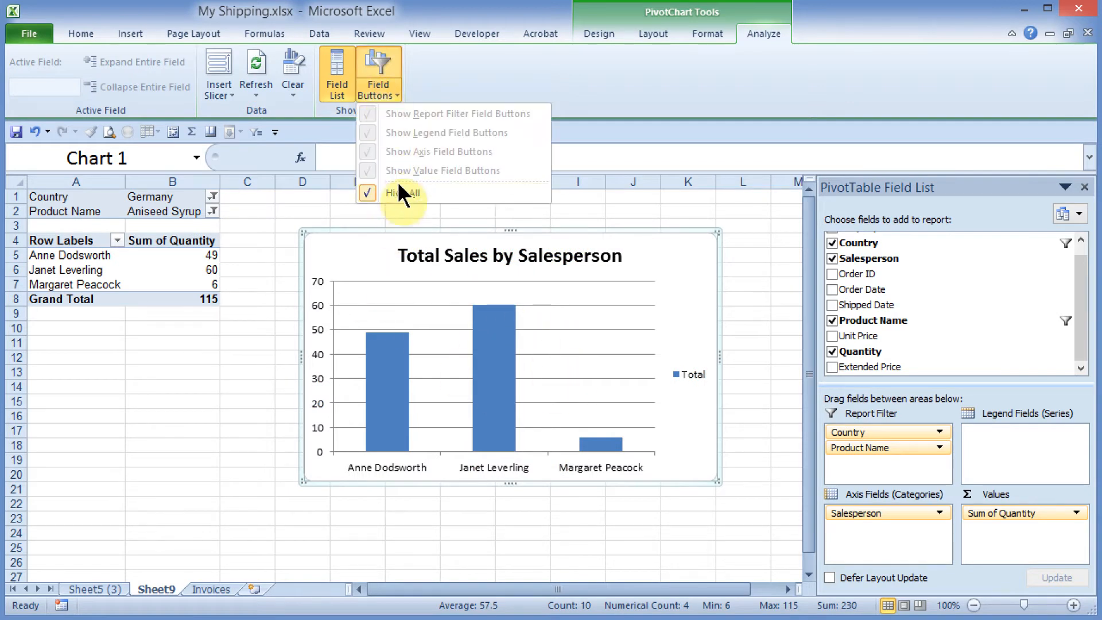
click(394, 192)
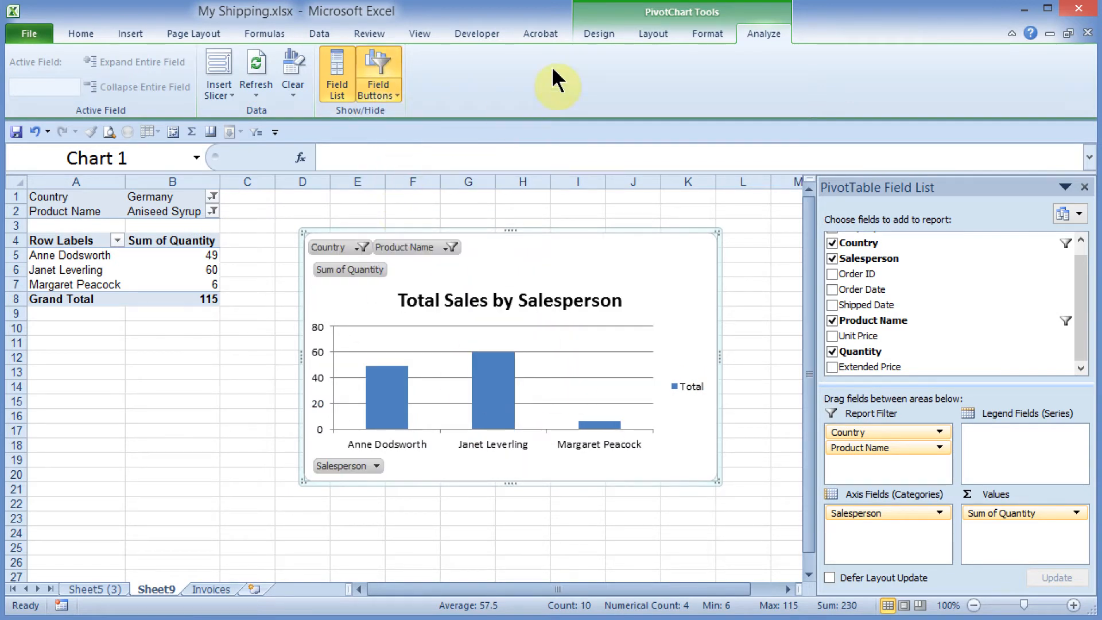
click(701, 260)
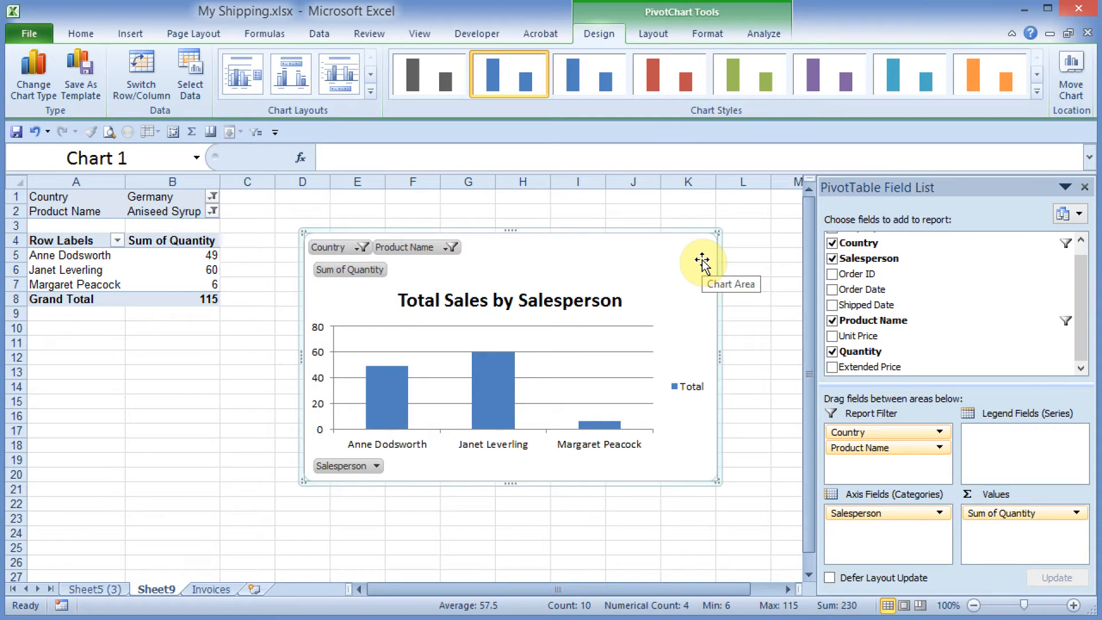
Step: Filter the PivotChart to Brazil for Country and Chang for Product Name, using the chart's own field buttons
click(362, 247)
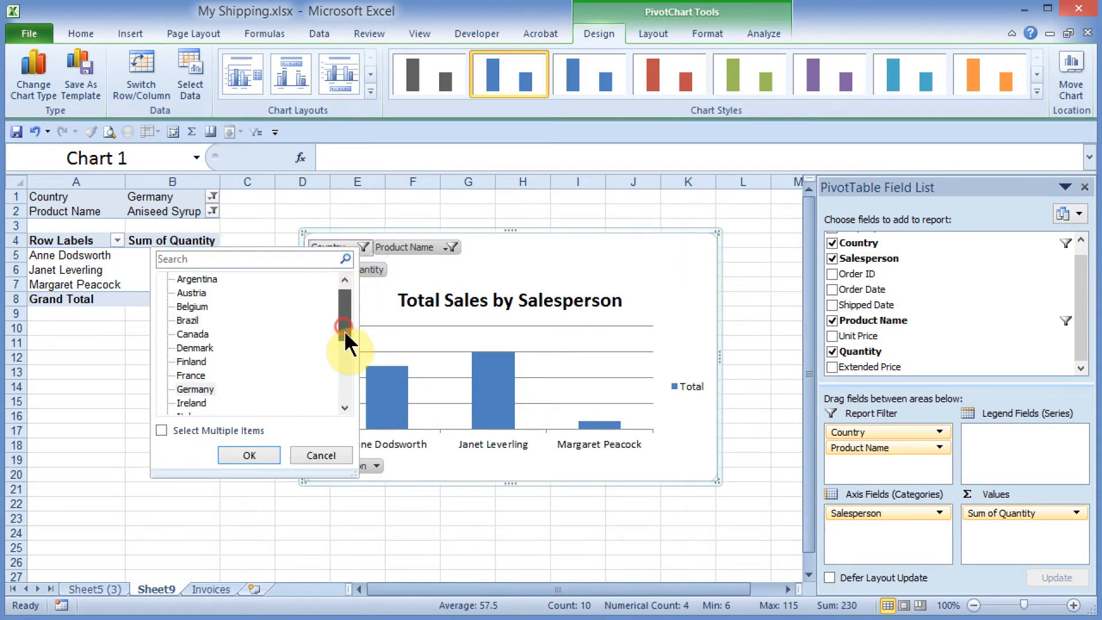
mouse_move(344, 337)
mouse_down()
mouse_move(352, 374)
mouse_move(344, 326)
mouse_up()
click(190, 334)
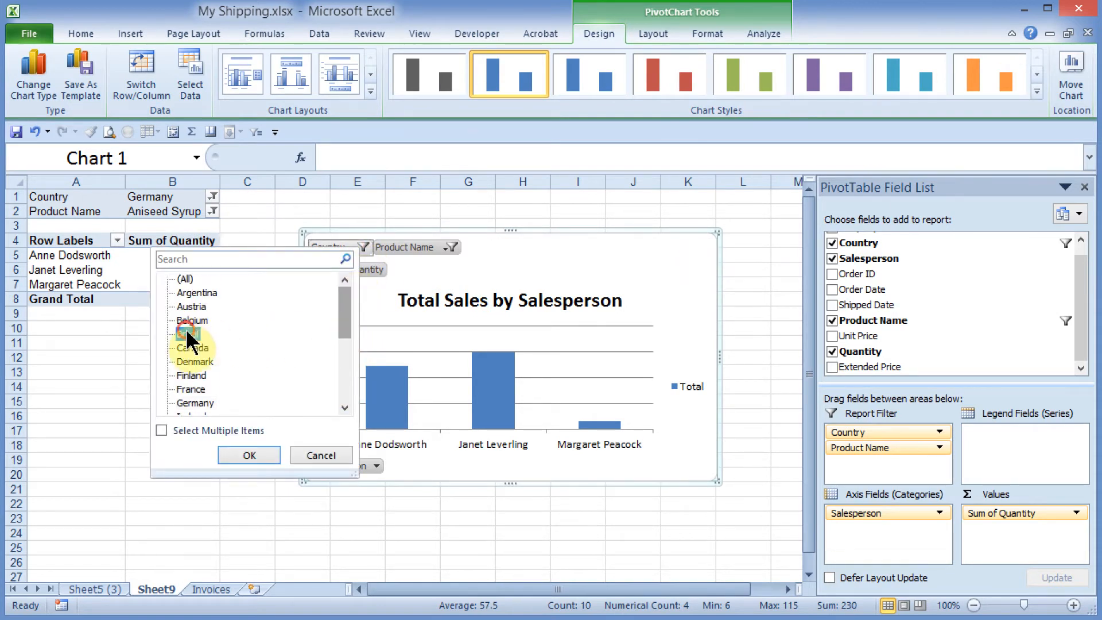
click(249, 455)
click(436, 248)
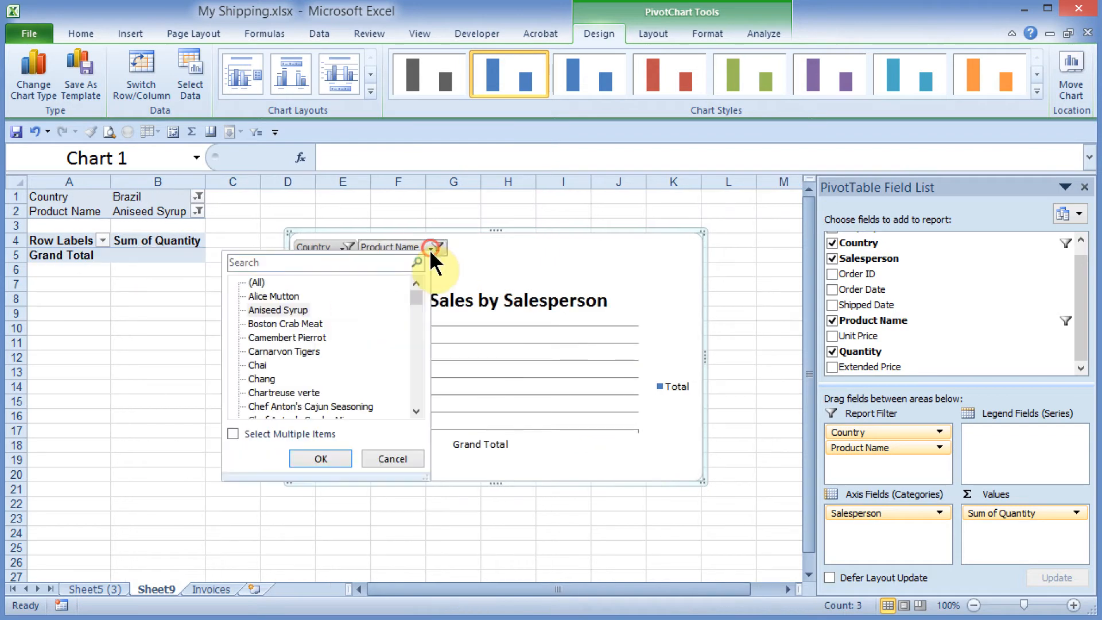
click(262, 379)
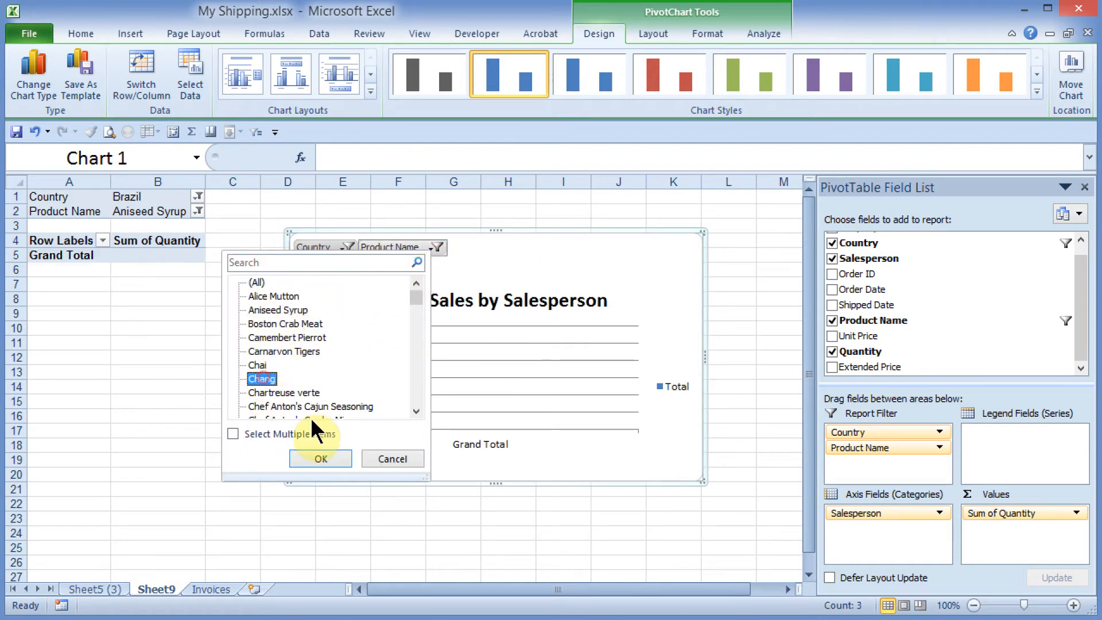
click(321, 459)
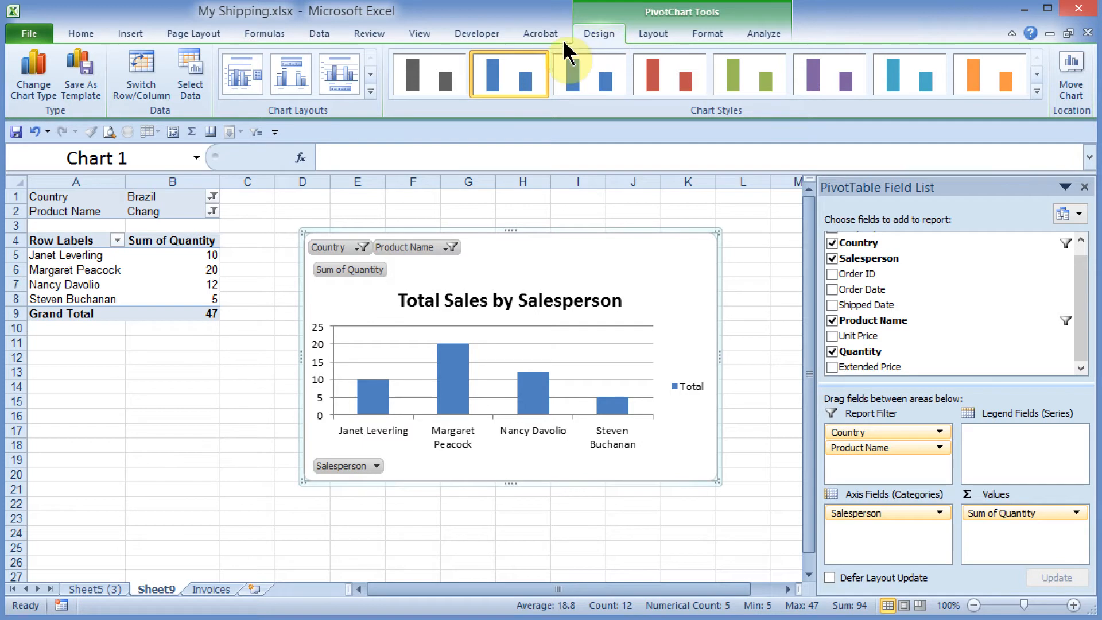
Step: Change the PivotChart to 3-D Clustered Column and apply the orange chart style with shaded walls and floor
click(33, 79)
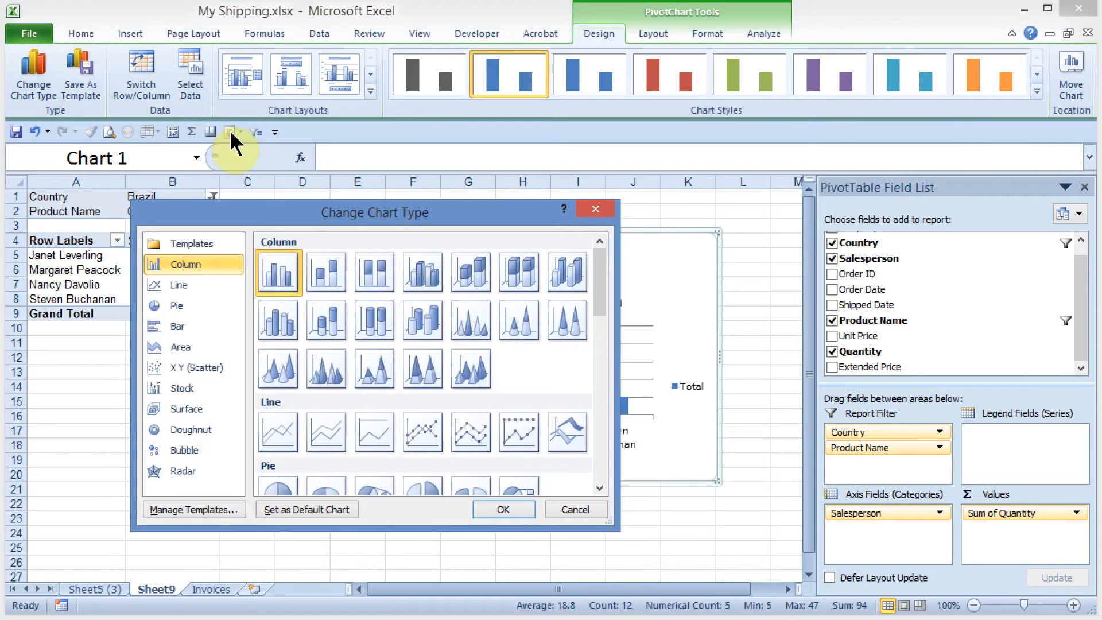
click(421, 276)
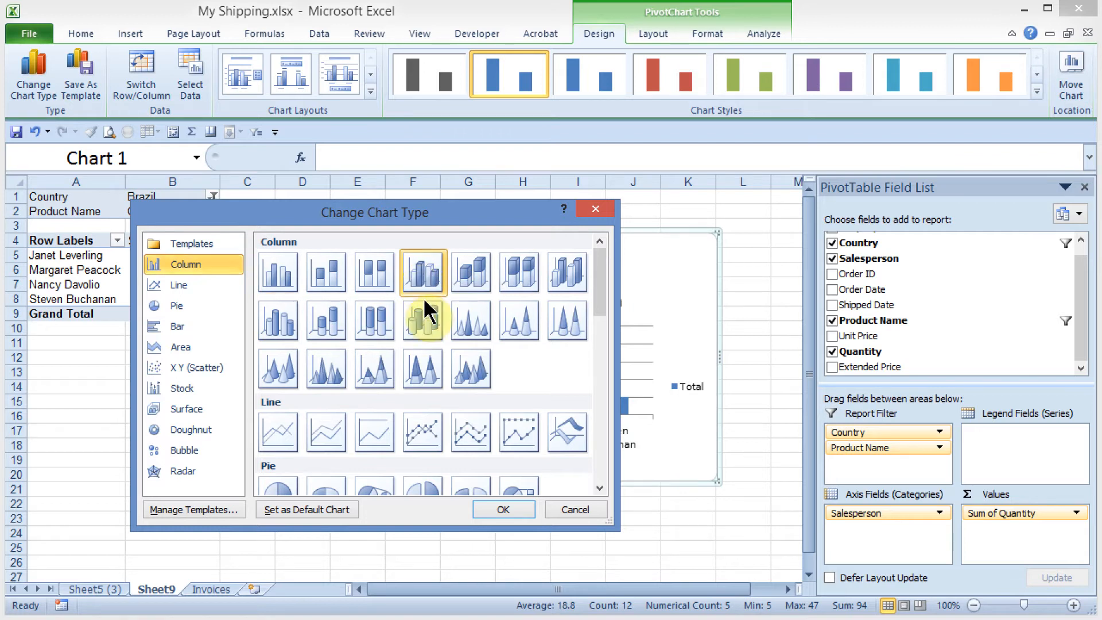
click(513, 509)
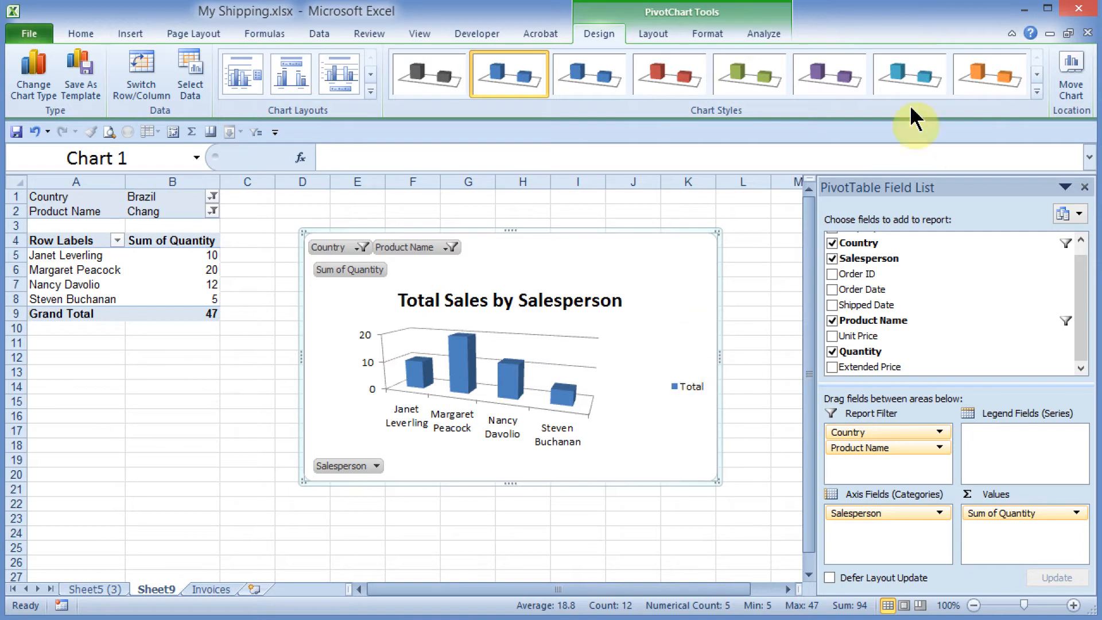
click(1037, 92)
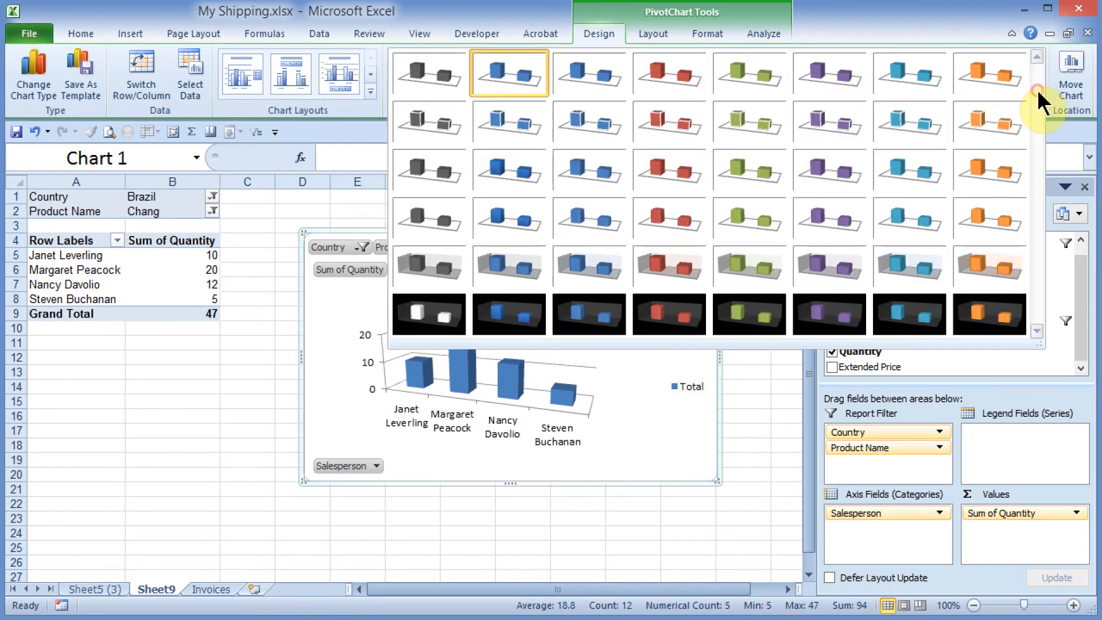
click(995, 270)
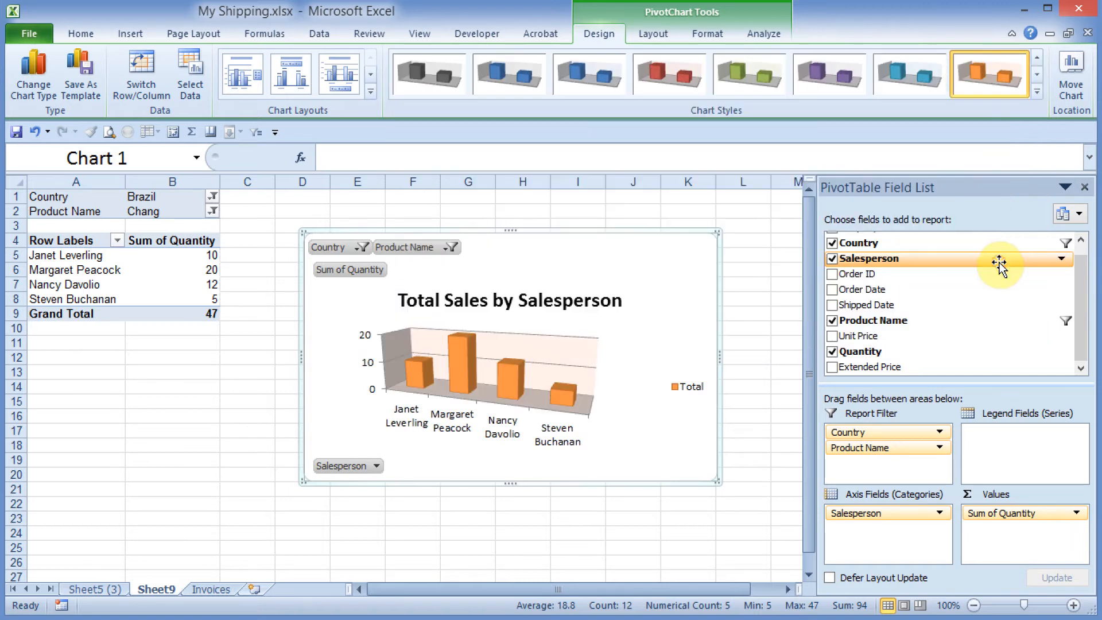
Step: Move the PivotChart to columns J to Q and place a duplicate of it just beneath the PivotTable
click(777, 237)
click(669, 254)
click(757, 276)
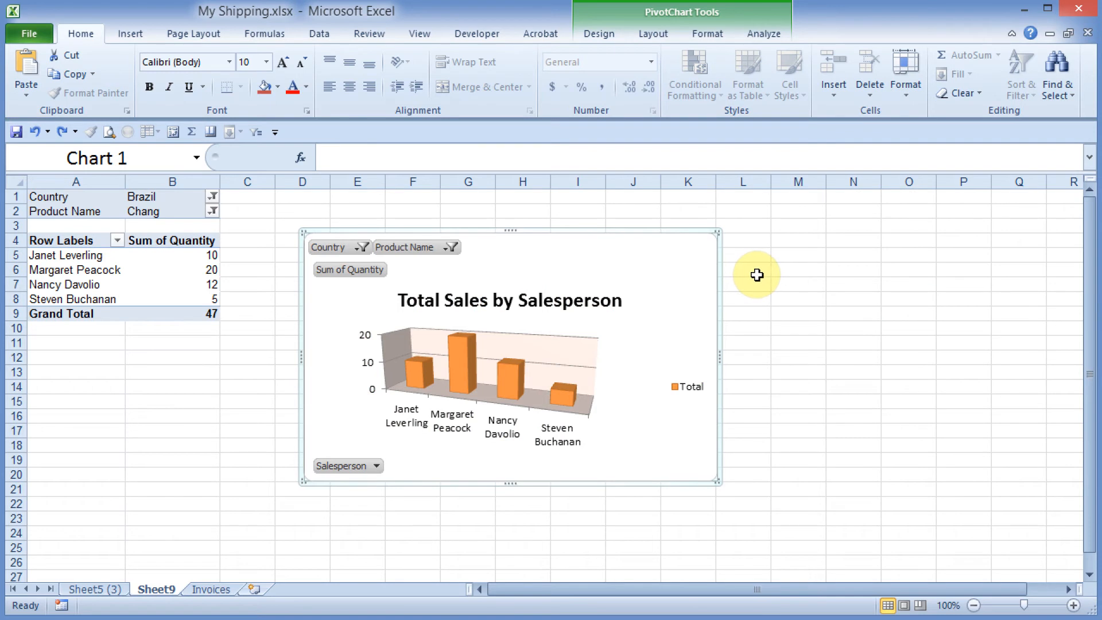
drag(678, 280, 1005, 259)
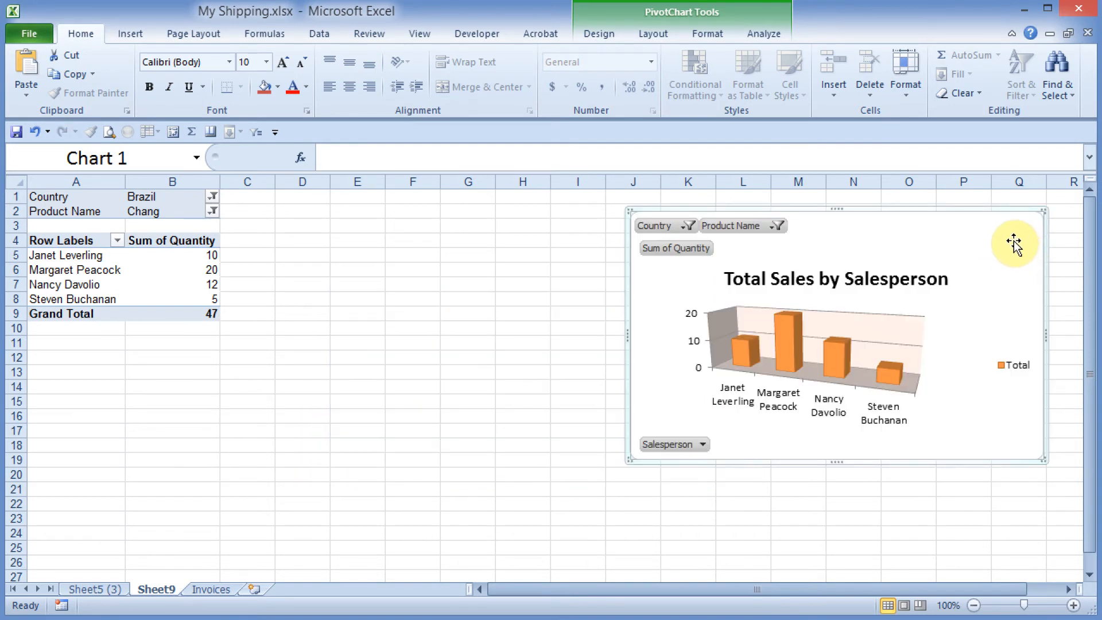
drag(1014, 241, 567, 359)
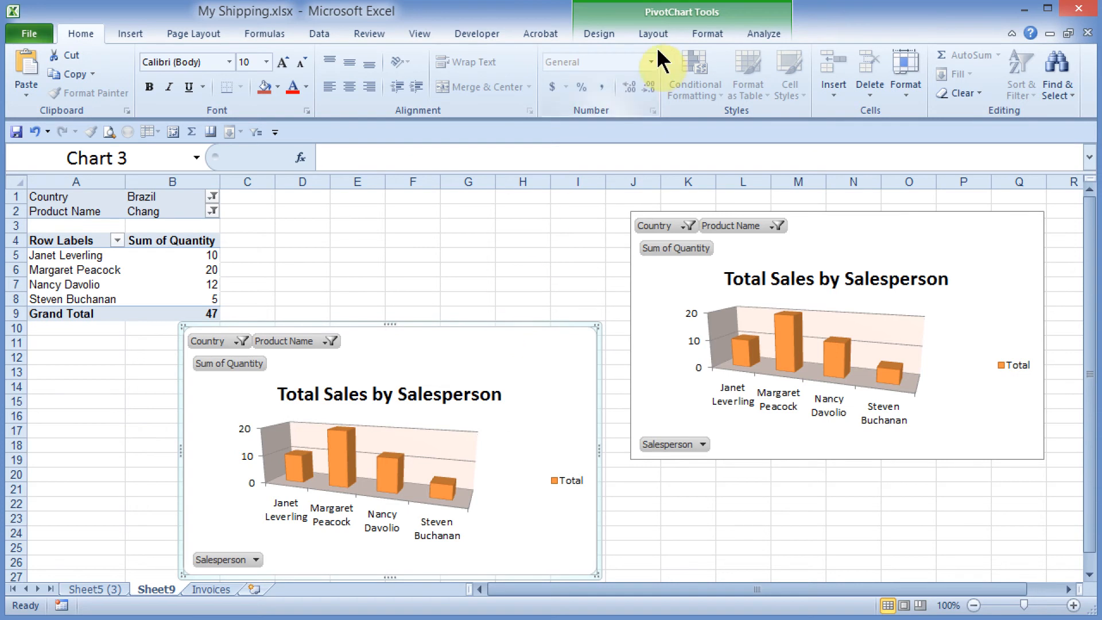
Step: Change the chart type of the duplicate chart beneath the PivotTable to the basic 2-D Line
click(599, 35)
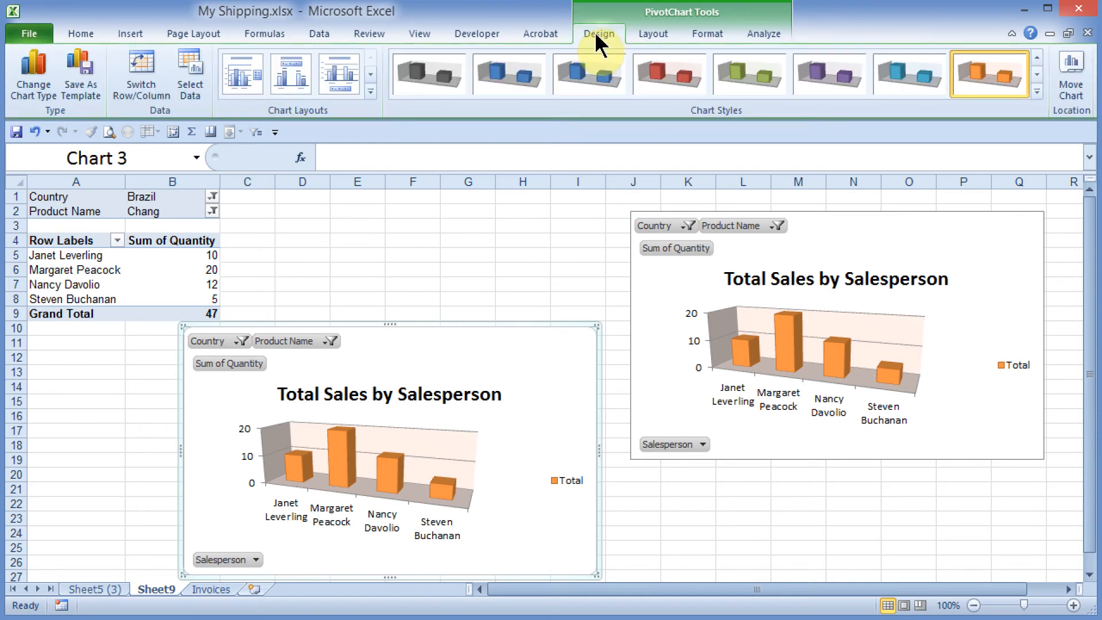
click(38, 83)
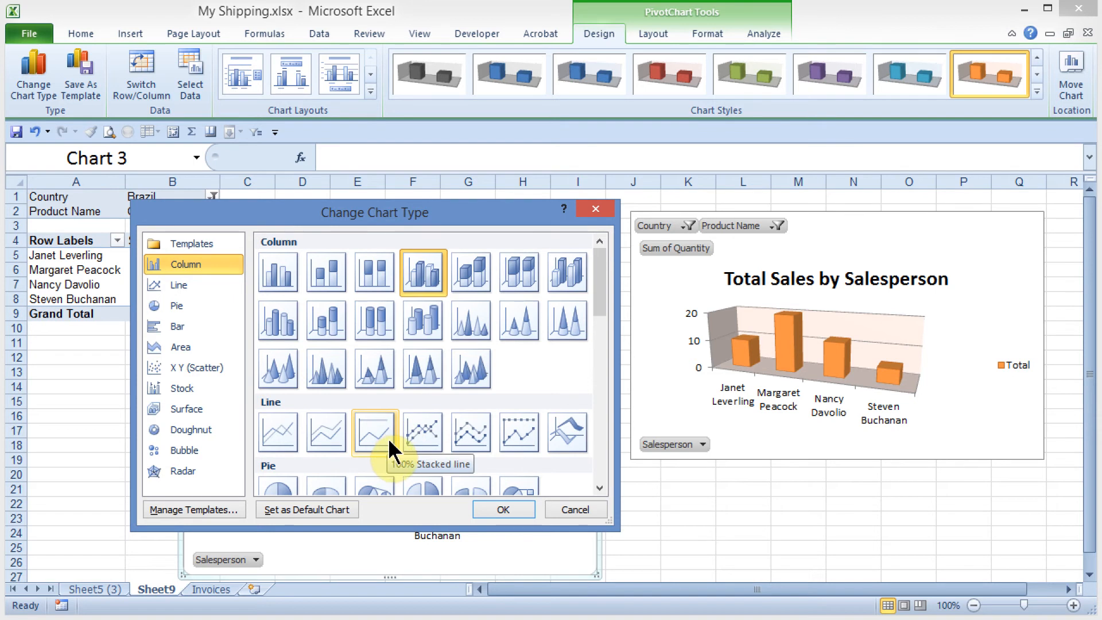
click(279, 435)
click(488, 509)
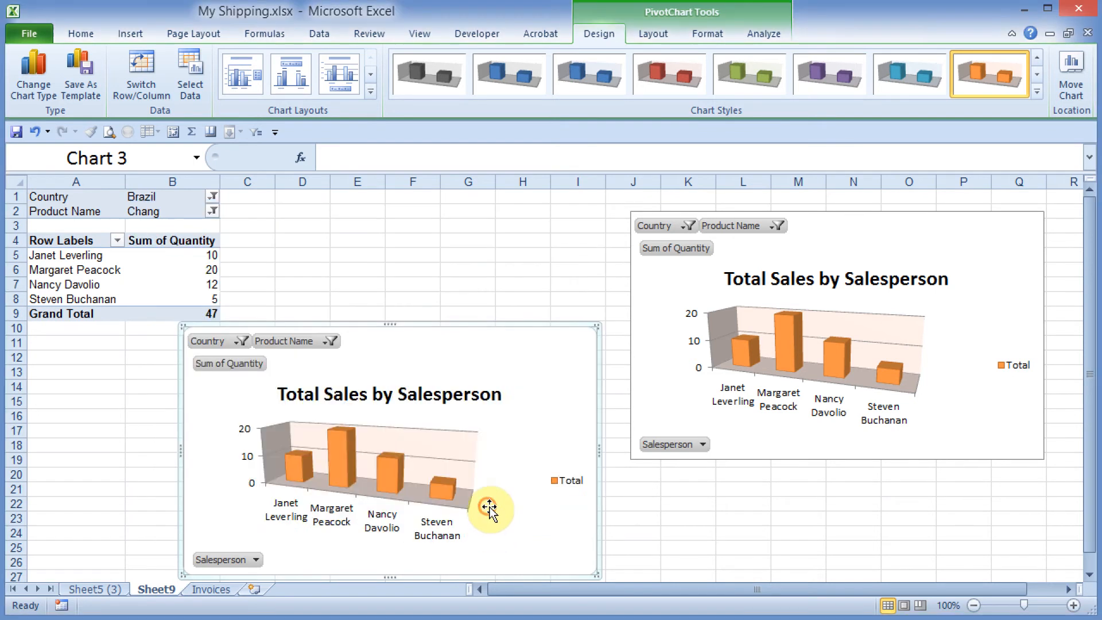
key(ctrl+z)
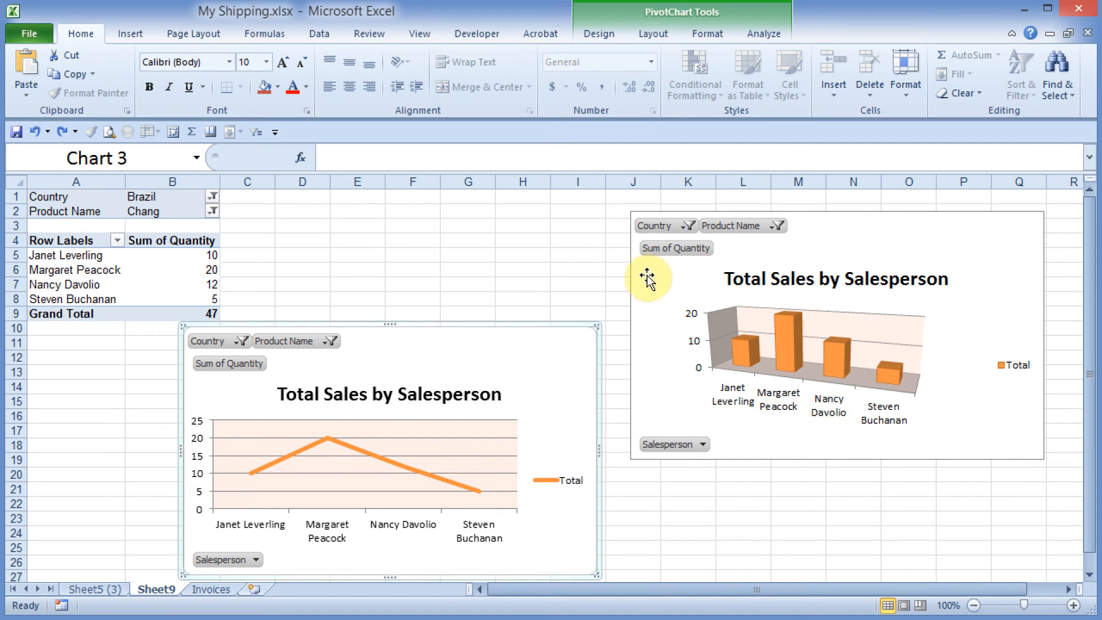
Step: Copy the original 3-D column chart to the clipboard and switch to the Invoices sheet
click(1004, 244)
right_click(1002, 242)
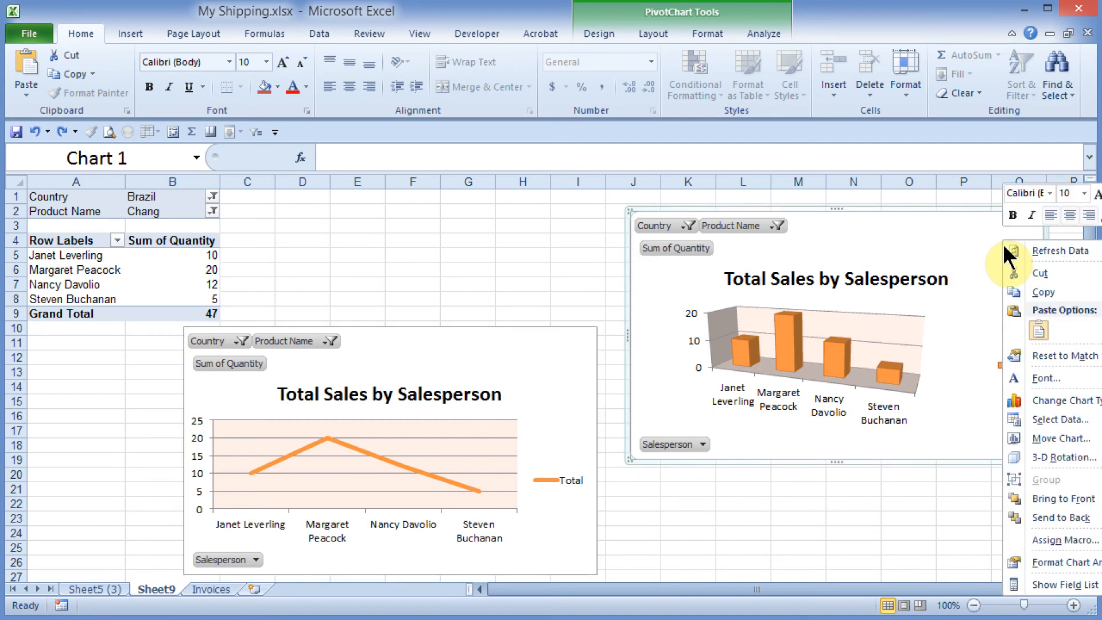
click(1026, 292)
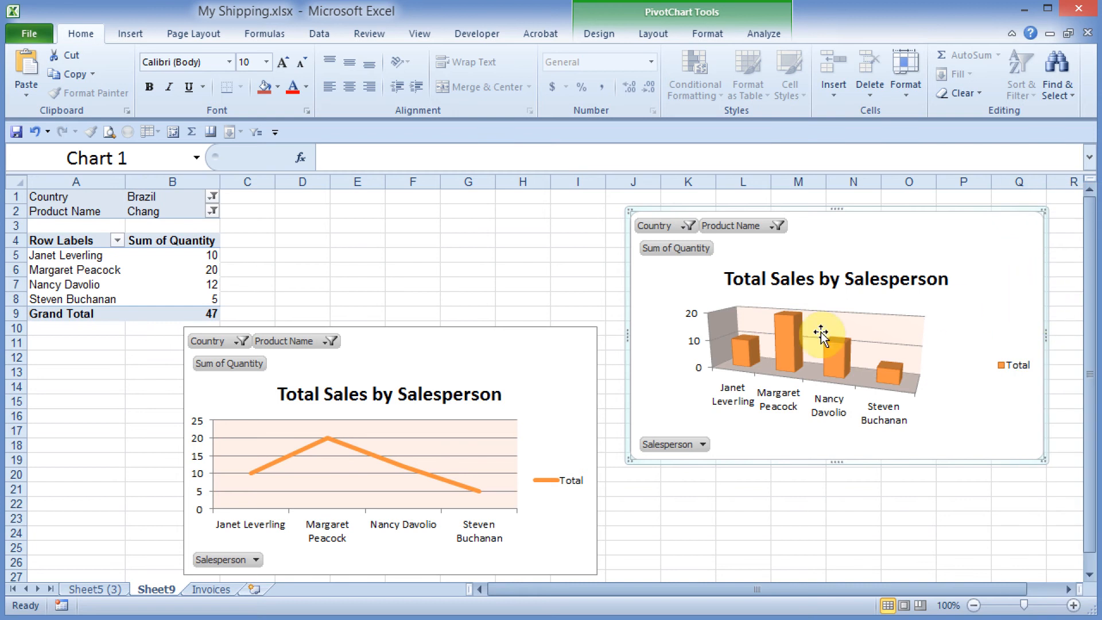
click(211, 590)
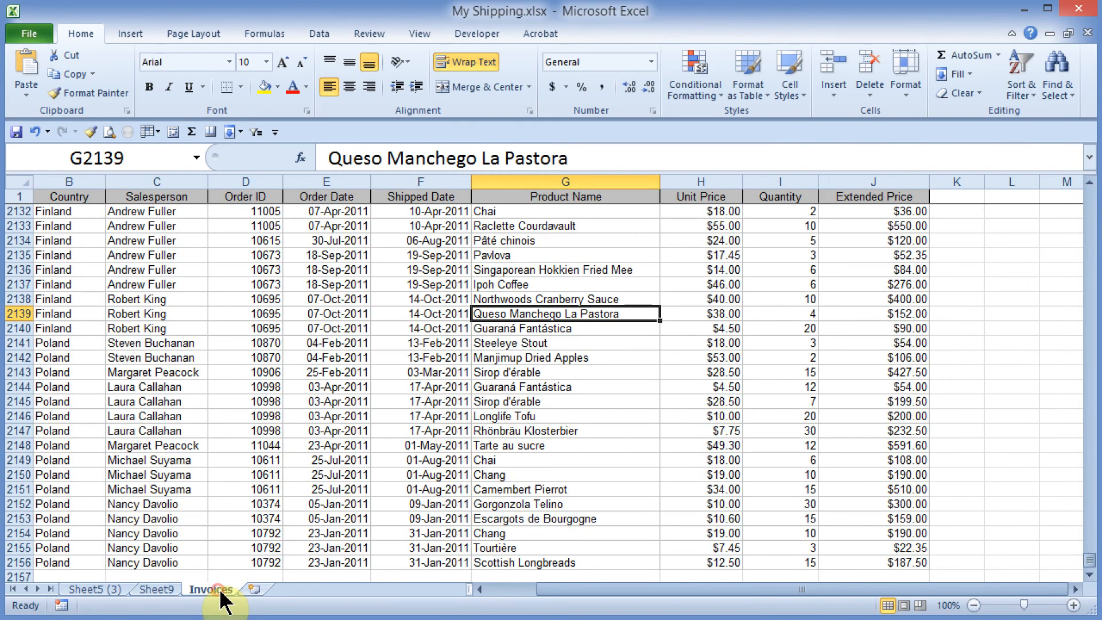
Step: Paste the copied chart at cell G2139 as a Picture (JPEG) and move the picture to span columns G to K
click(499, 372)
click(607, 286)
click(668, 300)
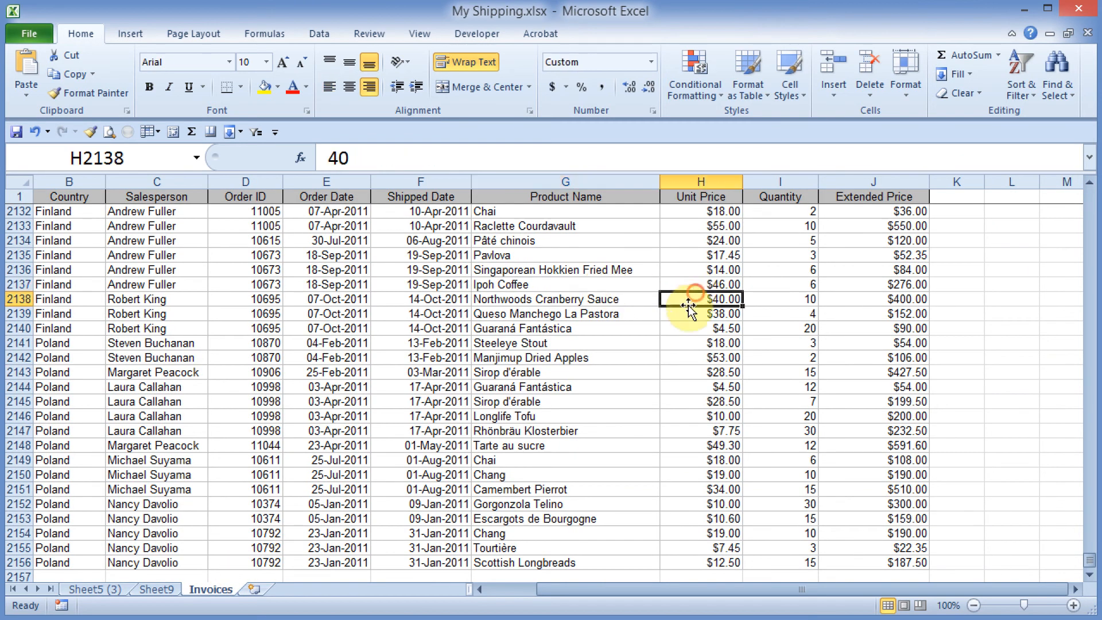
right_click(619, 314)
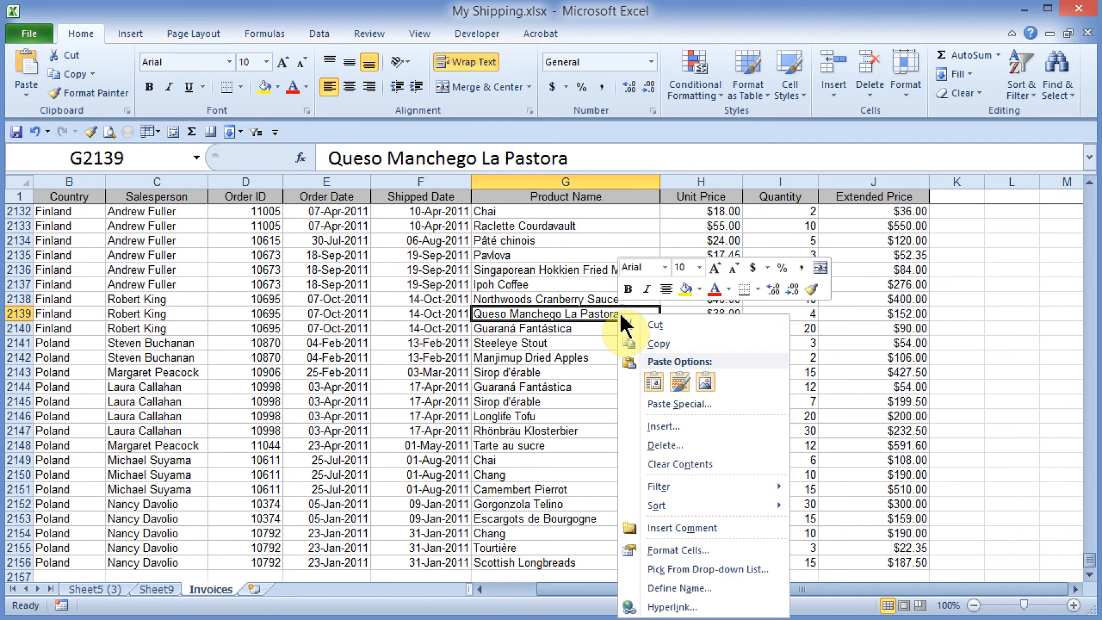
click(673, 405)
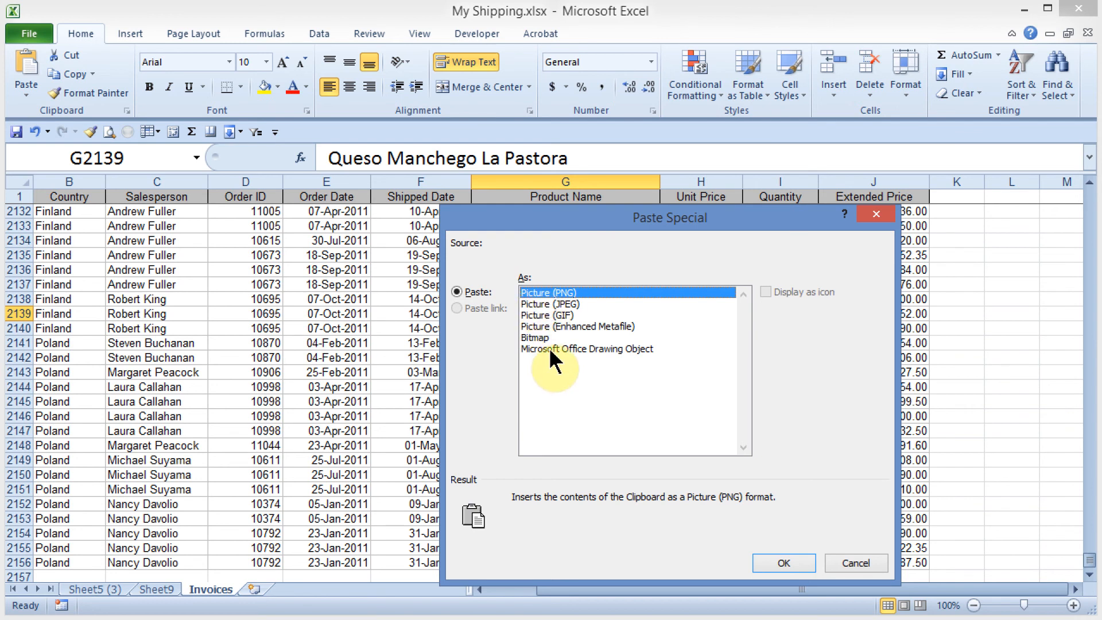
click(536, 305)
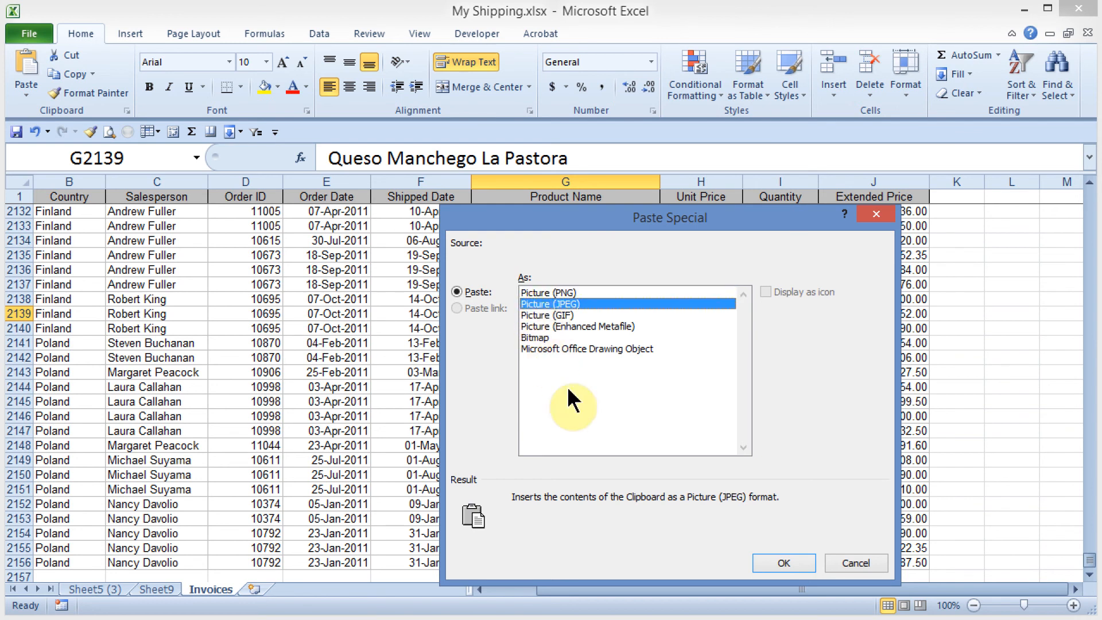
click(784, 563)
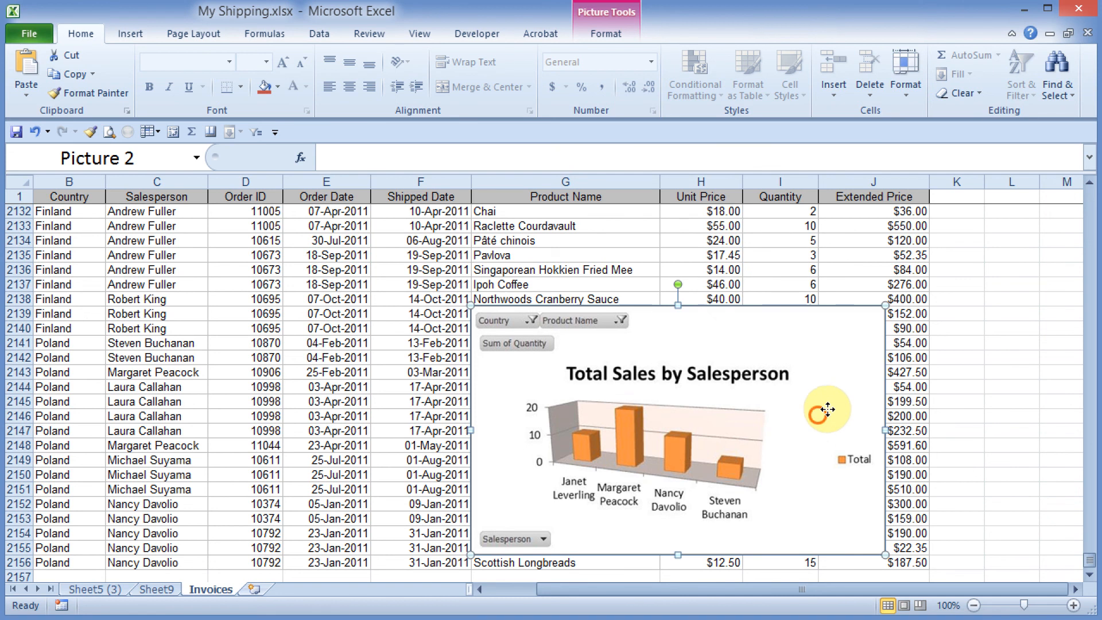
drag(825, 411, 917, 359)
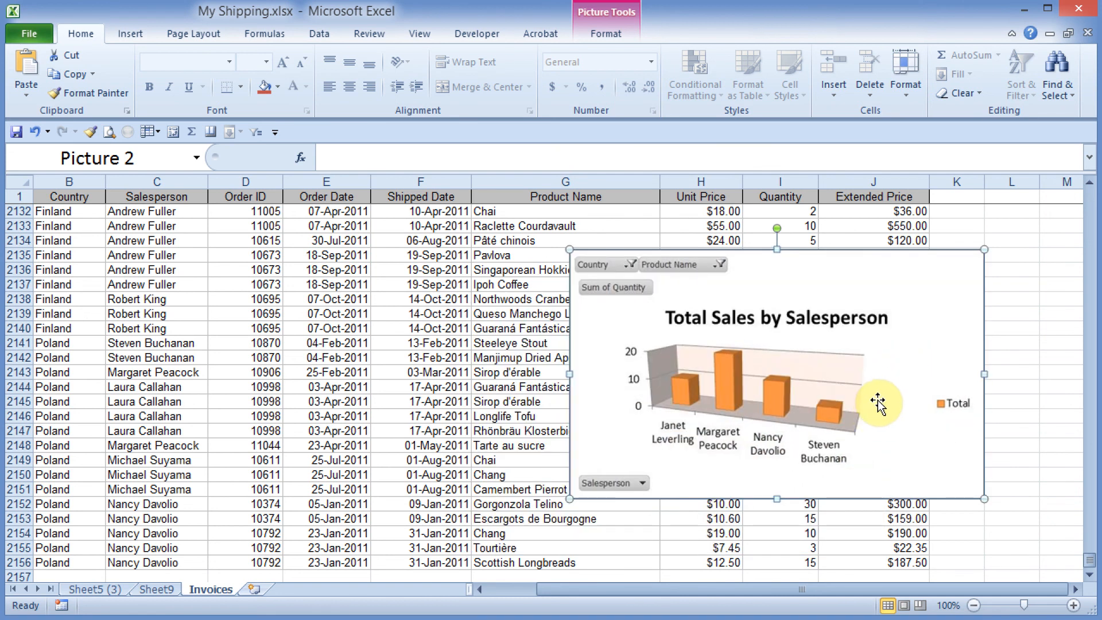